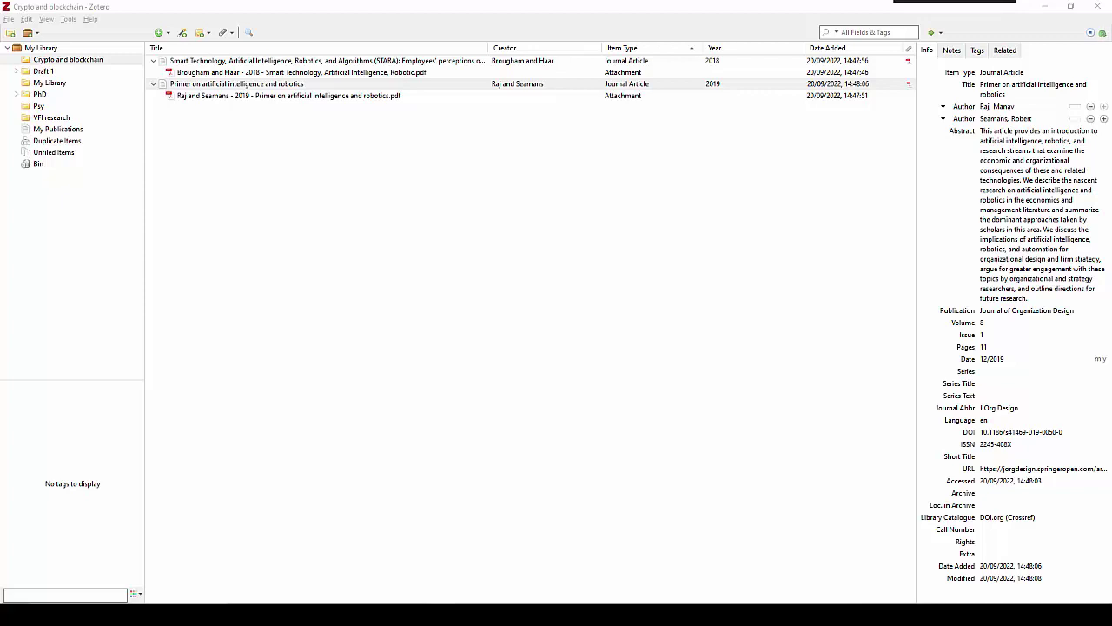
Step: Open the PDF attachment of the 2018 Smart Technology (STARA) article in the reader
left_click(221, 73)
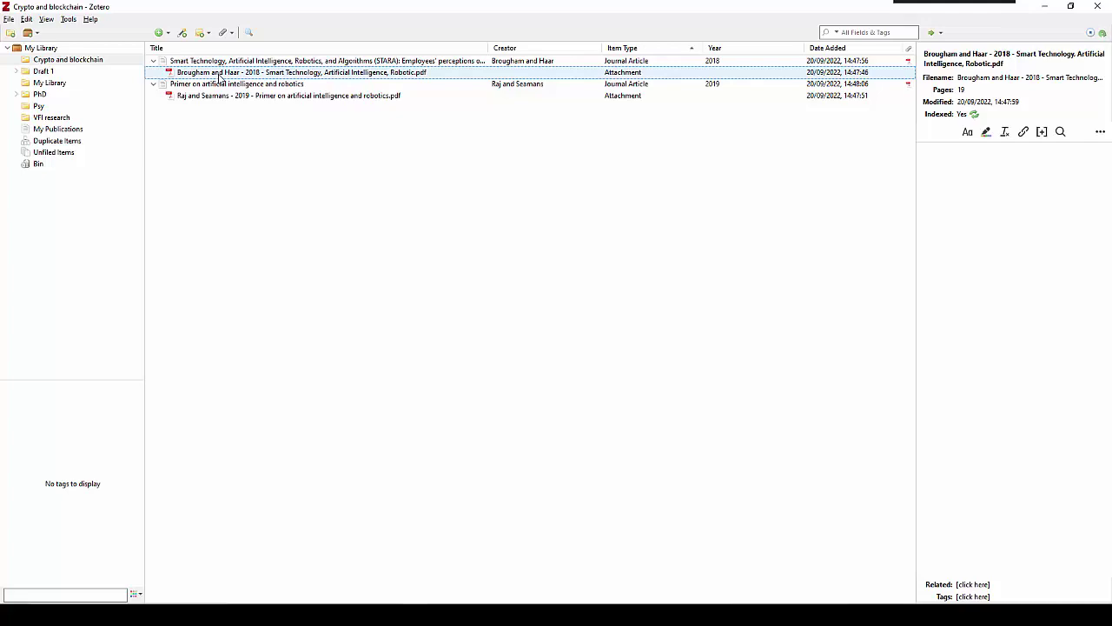
double_click(219, 74)
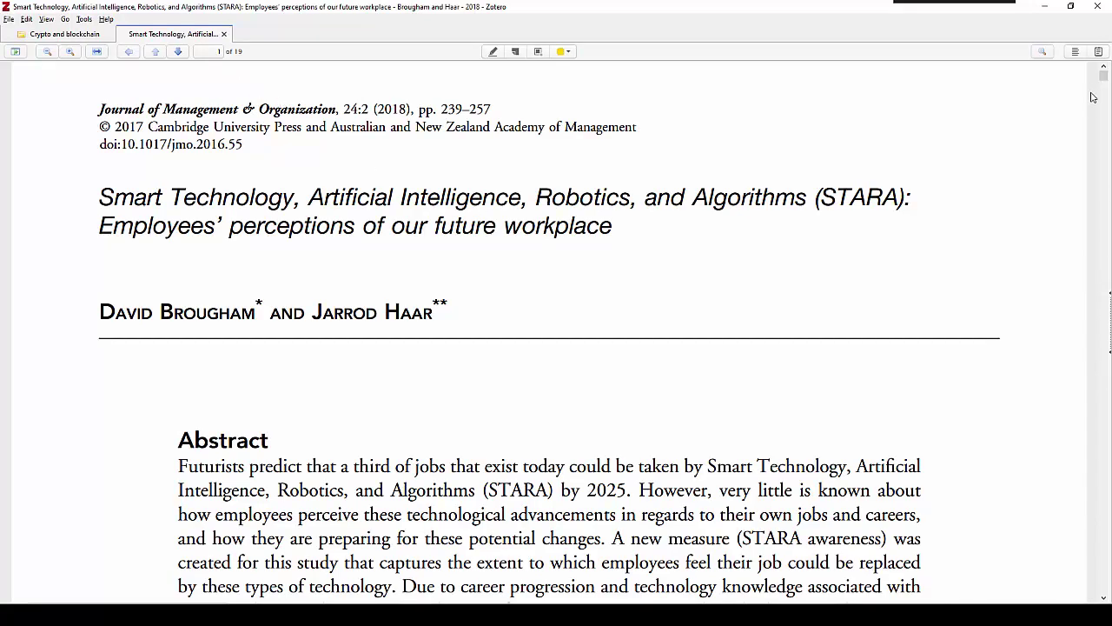
mouse_move(1104, 79)
left_mouse_down()
mouse_move(1108, 157)
mouse_move(1106, 76)
left_mouse_up()
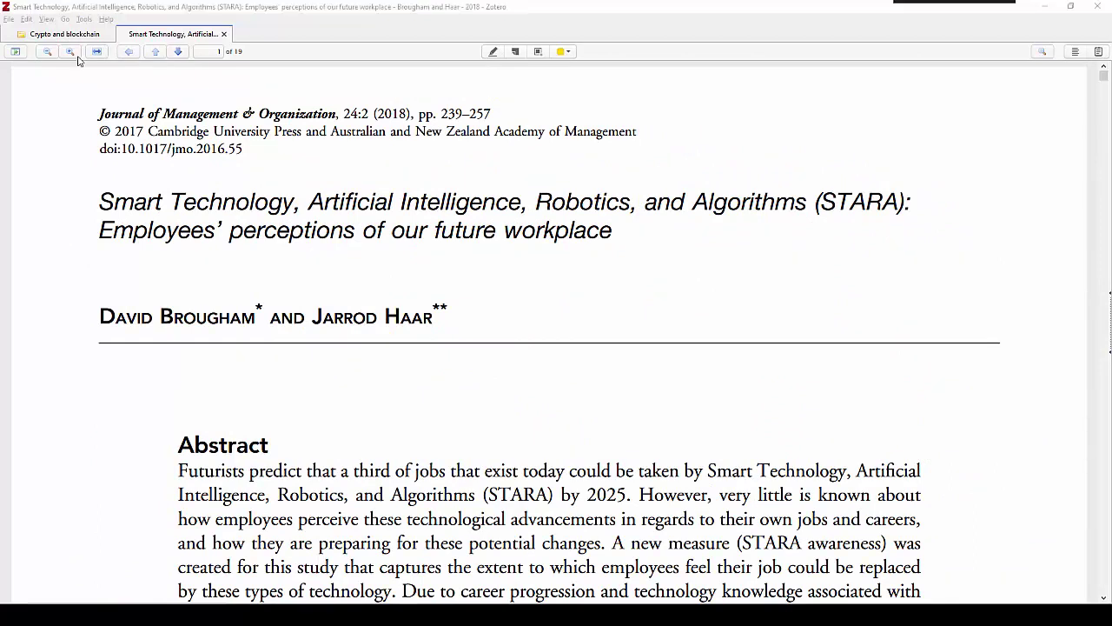
Step: Show and hide the annotations sidebar, zoom the article out, and fit the page back to the window width
left_click(16, 52)
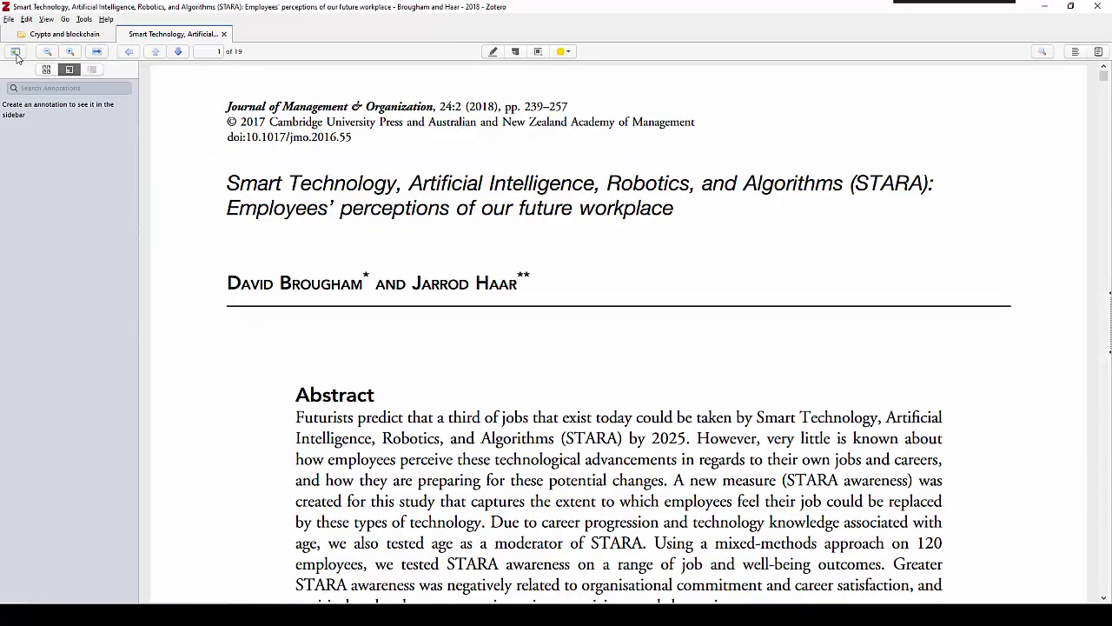
left_click(16, 52)
left_click(48, 54)
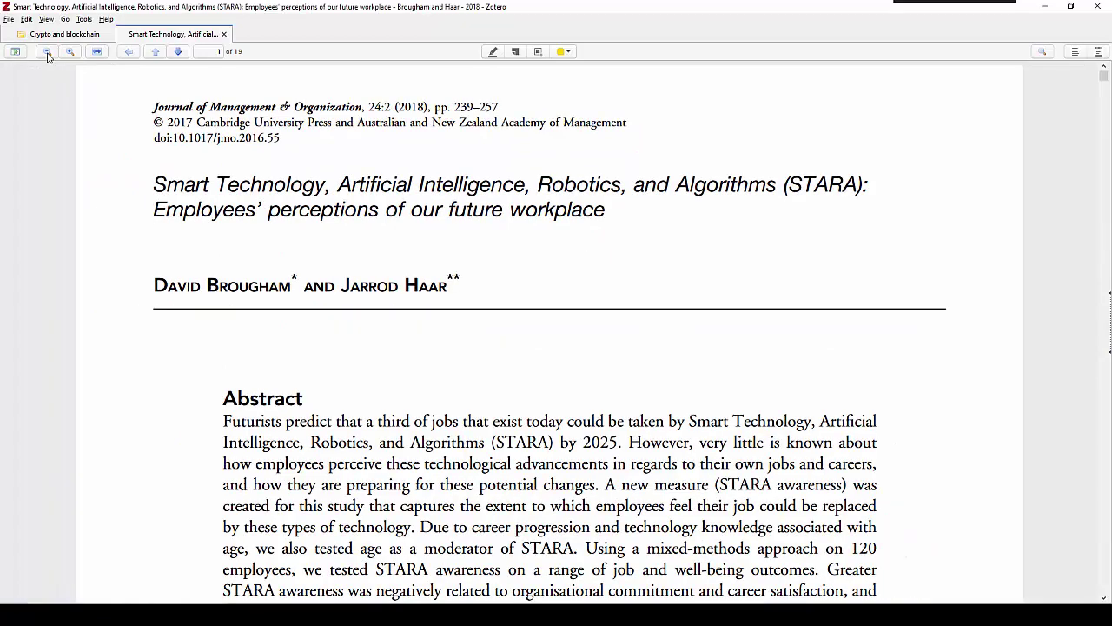
left_click(48, 53)
left_click(48, 54)
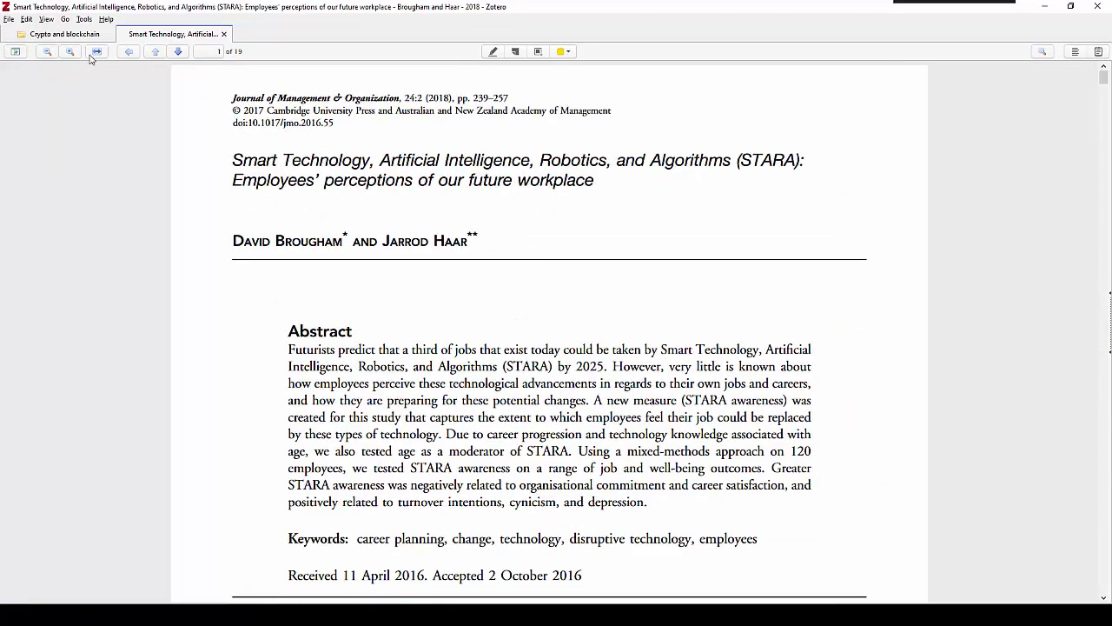
left_click(97, 52)
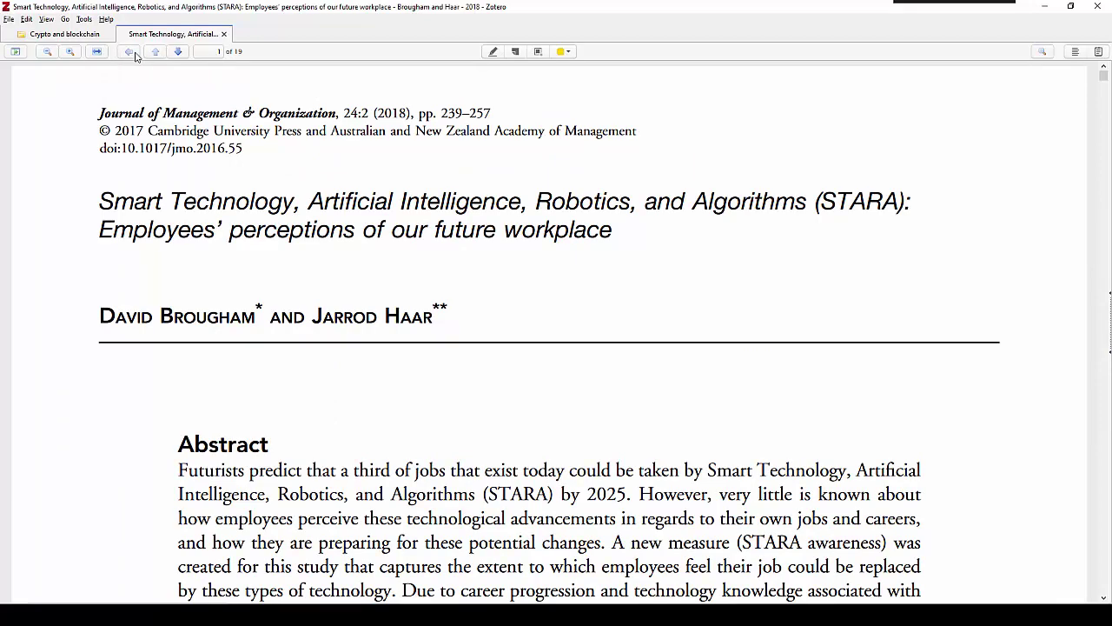
Step: Page forward through the article one page at a time
left_click(177, 52)
left_click(177, 52)
left_click(178, 52)
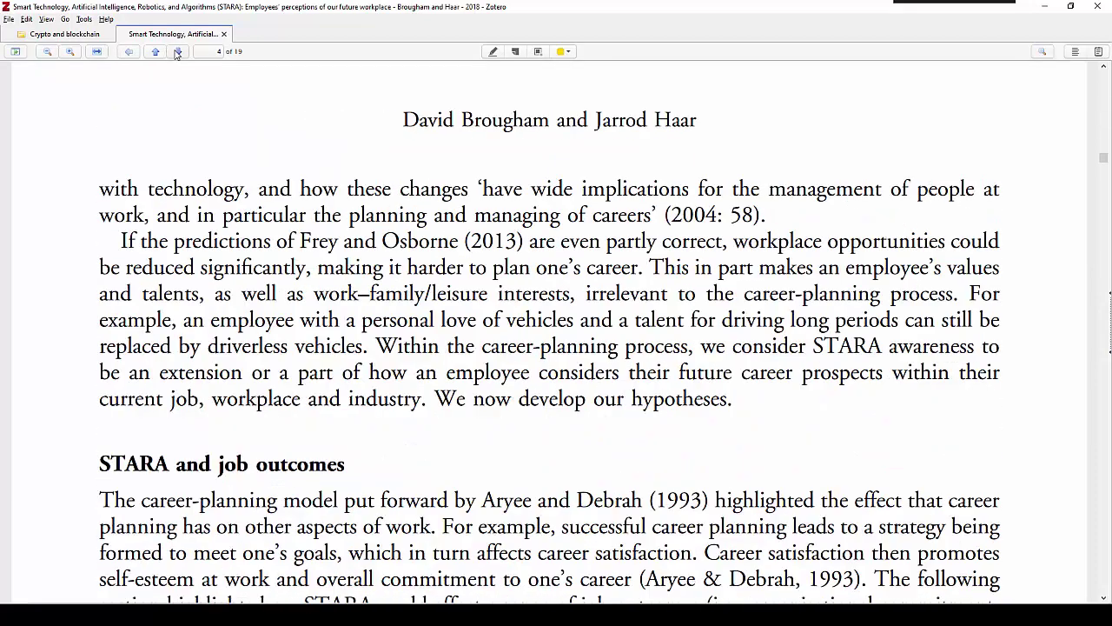
left_click(178, 52)
left_click(177, 53)
left_click(177, 52)
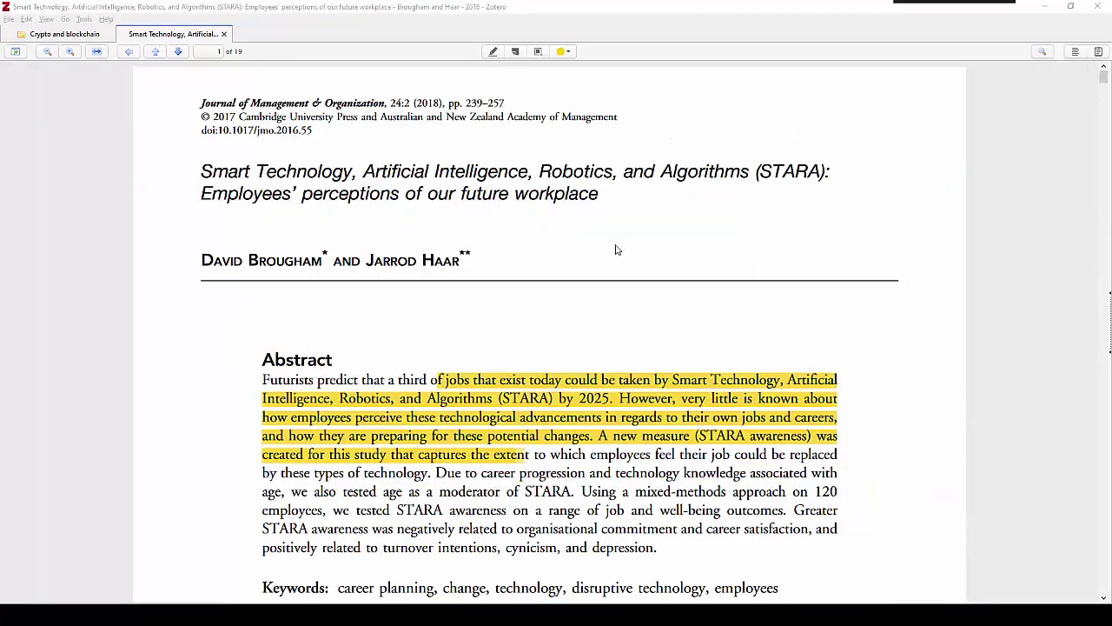
Step: In the introduction, highlight the sentence starting "Examples of these types of technology" in green and the one starting "Depending on the country" in yellow
scroll(613, 258, "down", 3)
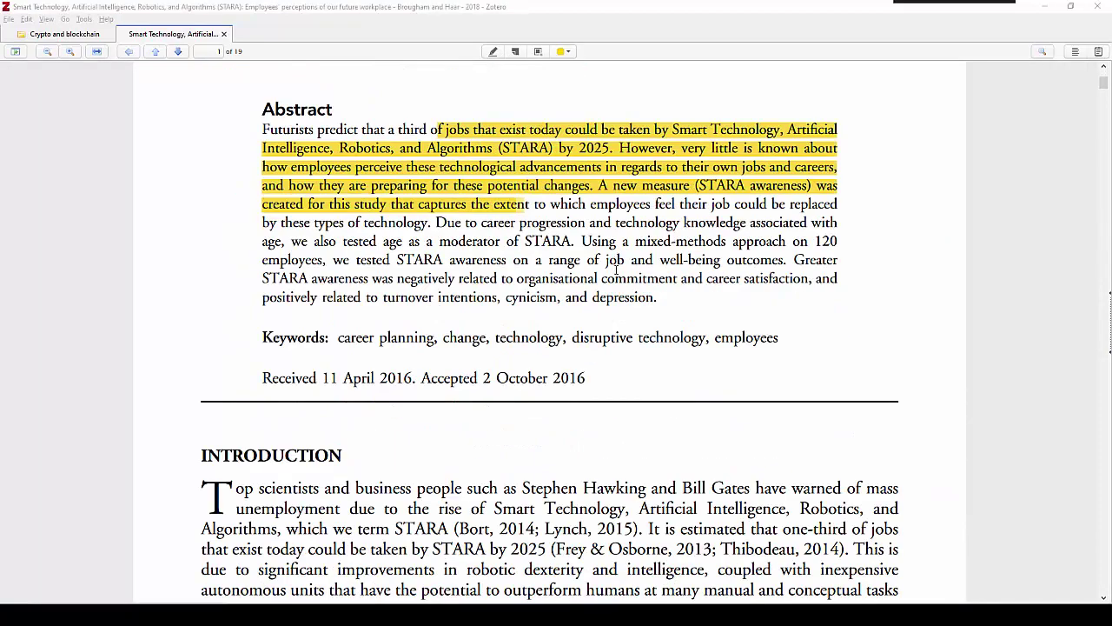
scroll(615, 271, "down", 4)
scroll(616, 273, "down", 1)
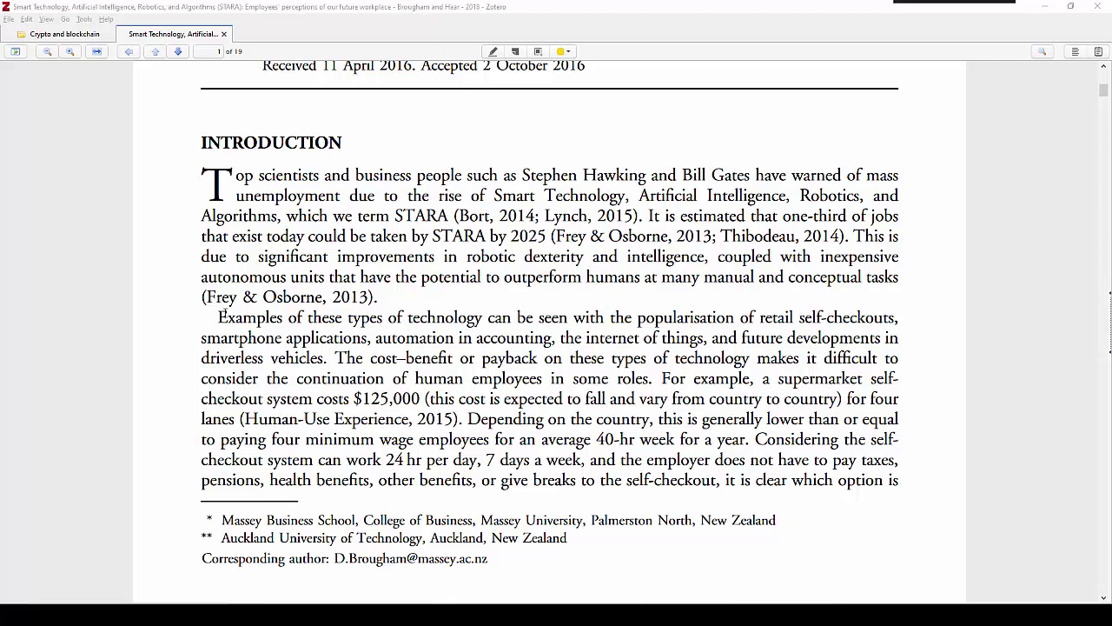
mouse_move(219, 317)
left_mouse_down()
mouse_move(251, 318)
mouse_move(329, 357)
left_mouse_up()
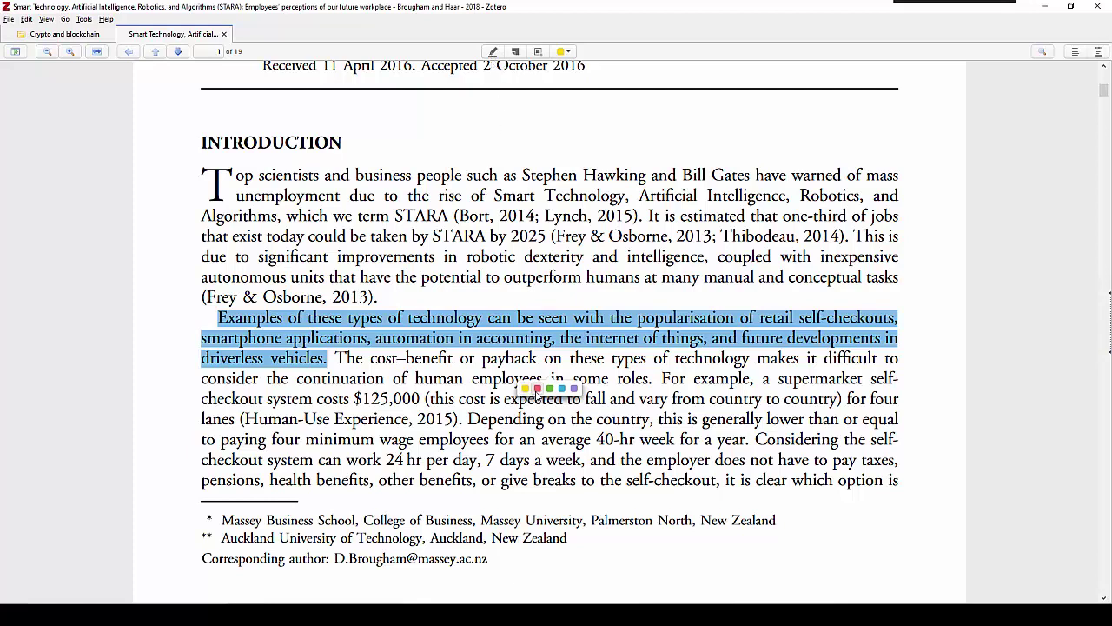
left_click(549, 389)
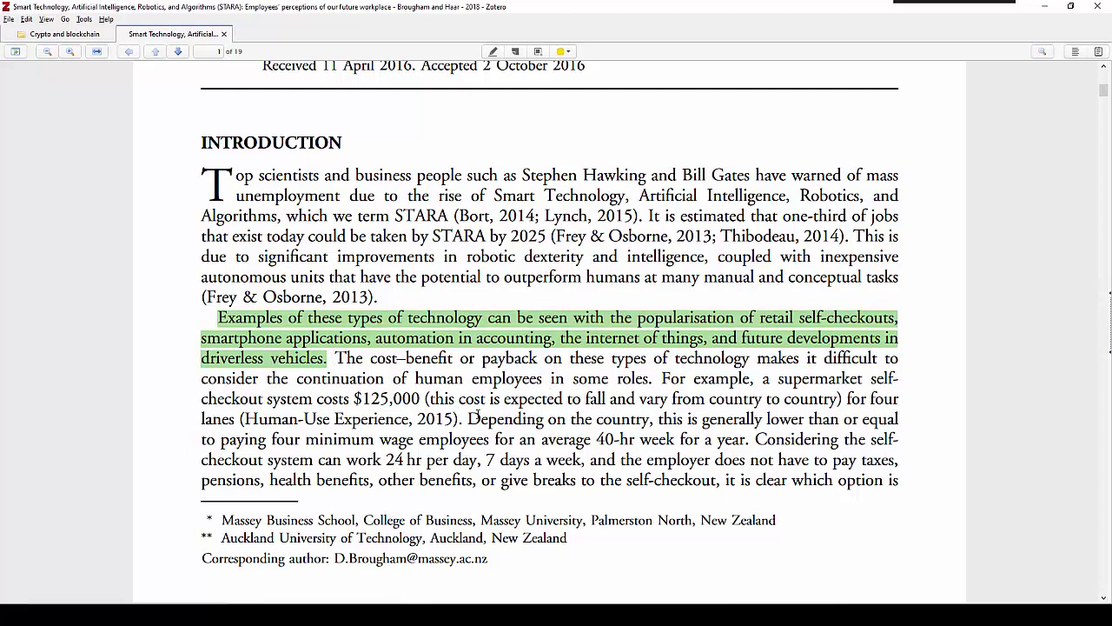
left_click_drag(469, 420, 749, 439)
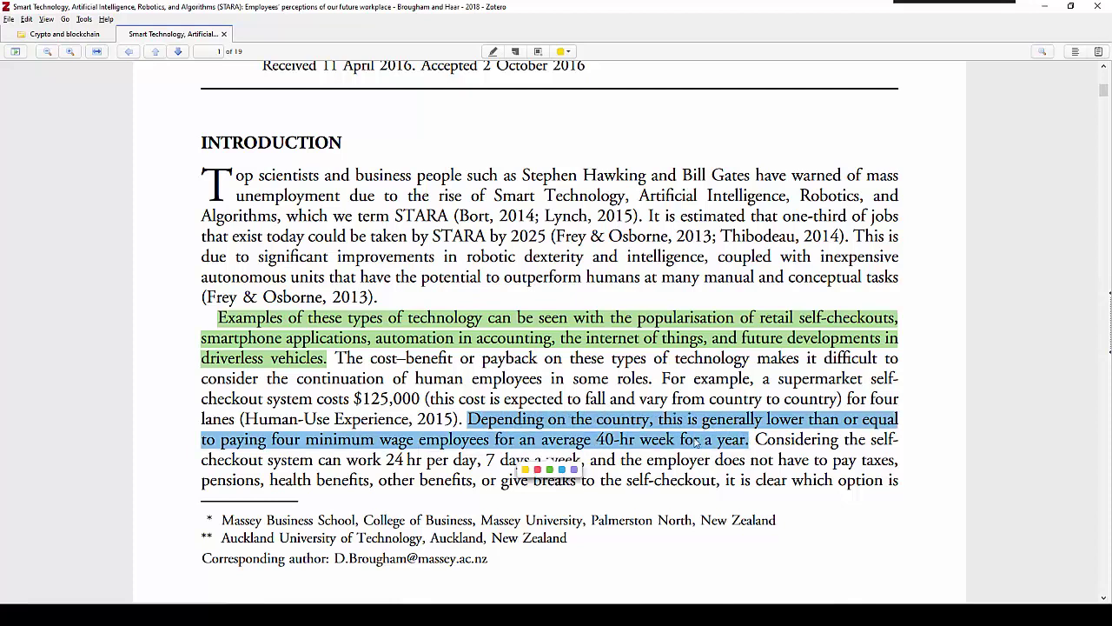
left_click(524, 471)
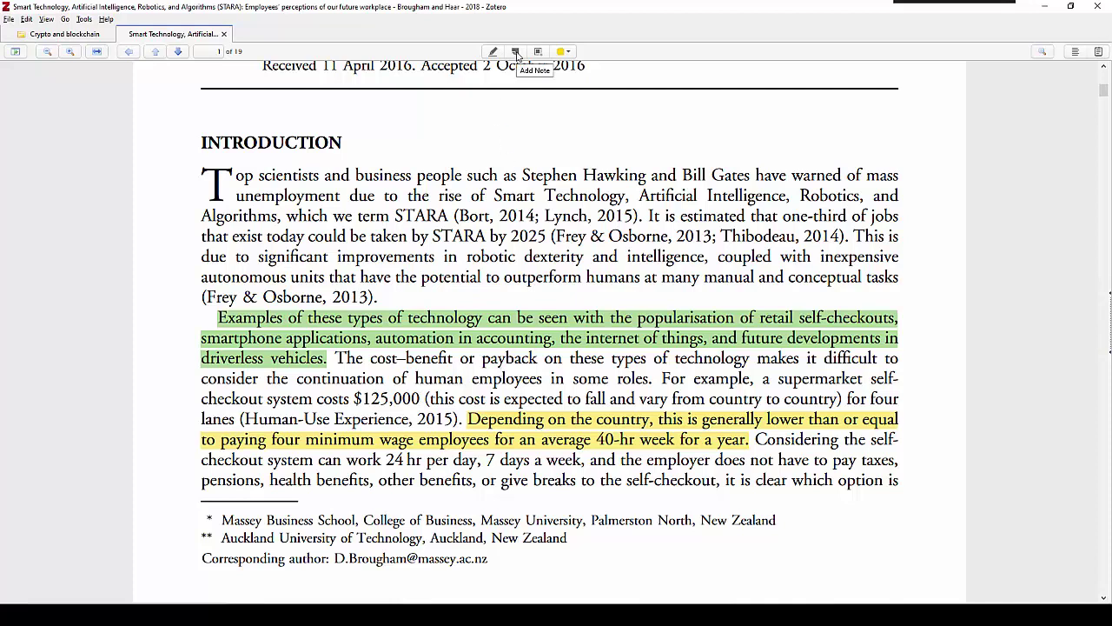
Step: Add a sticky note with the comment "Read later" on page 2, at the end of the paragraph starting "Interestingly, STARA"
scroll(546, 287, "down", 10)
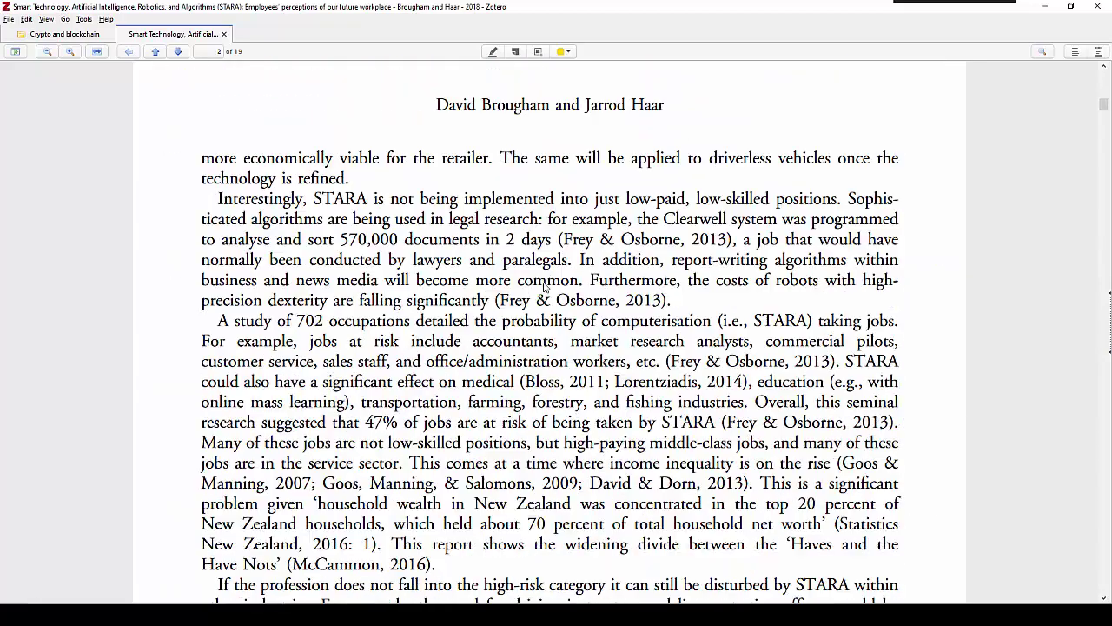
left_click(516, 51)
left_click(672, 304)
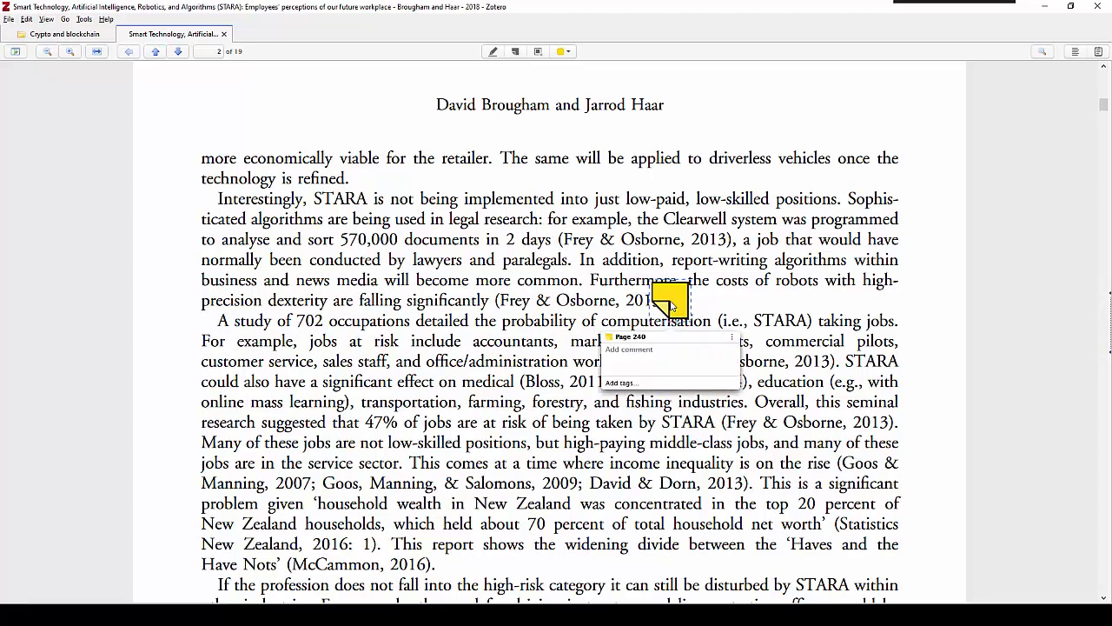
left_click(646, 355)
type("Read later")
left_click(647, 384)
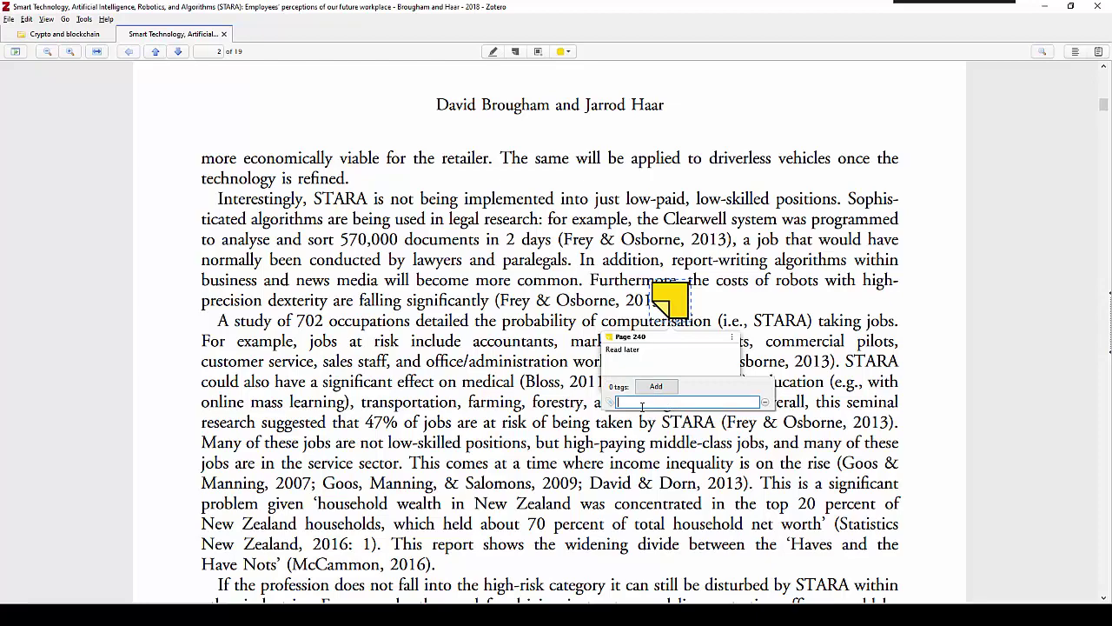
scroll(809, 345, "up", 2)
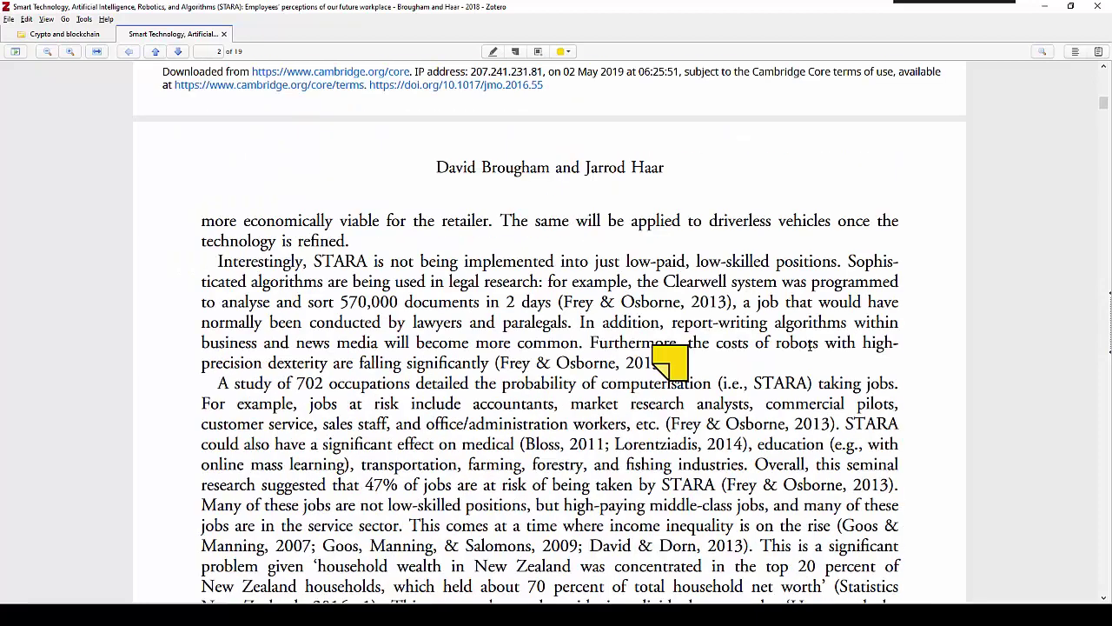
scroll(810, 345, "down", 2)
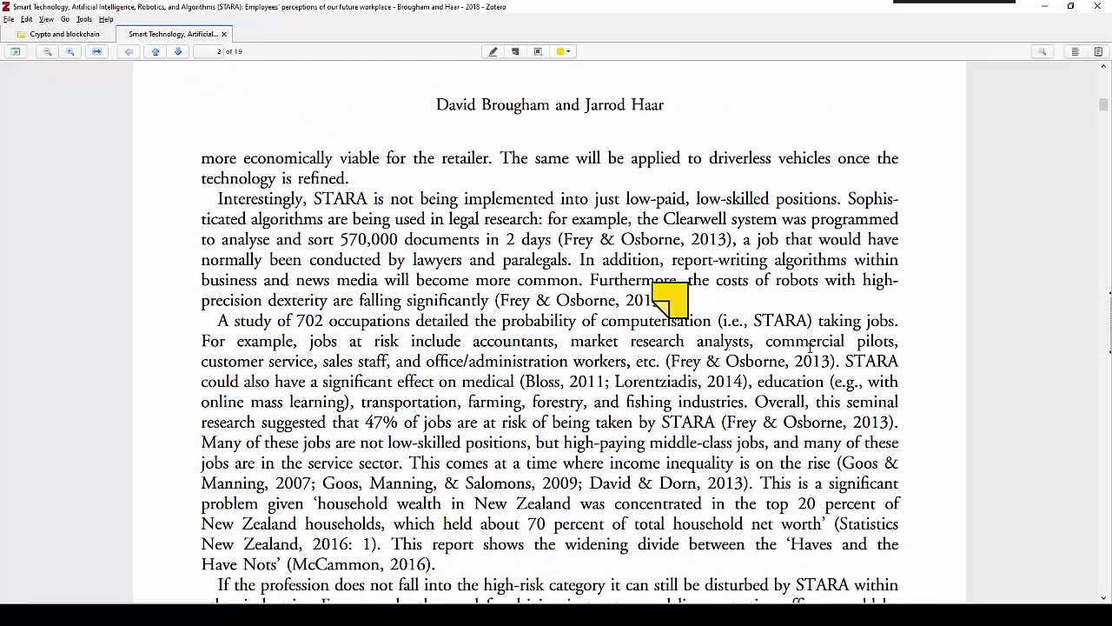
Step: Change the "Read later" note's colour to red and delete the note
left_click(673, 303)
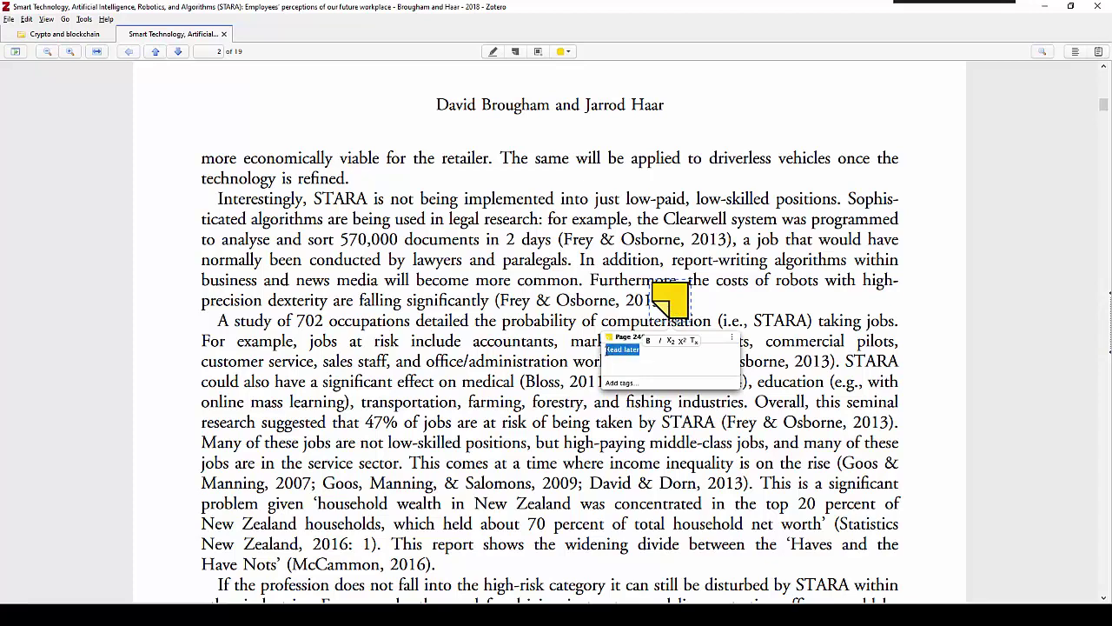
left_click(732, 338)
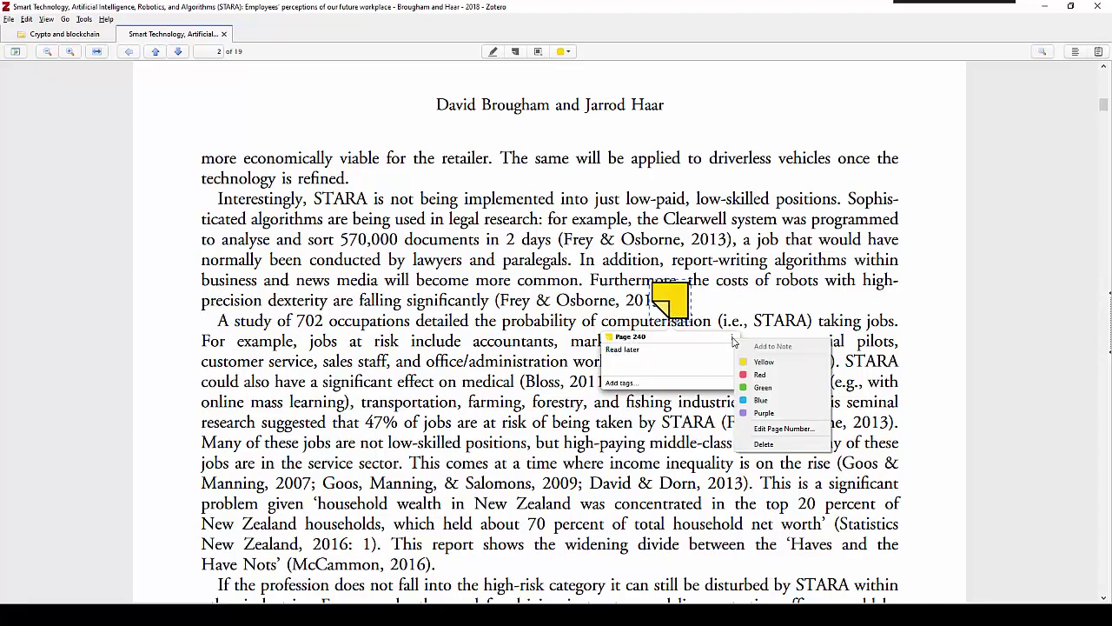
left_click(759, 374)
left_click(733, 340)
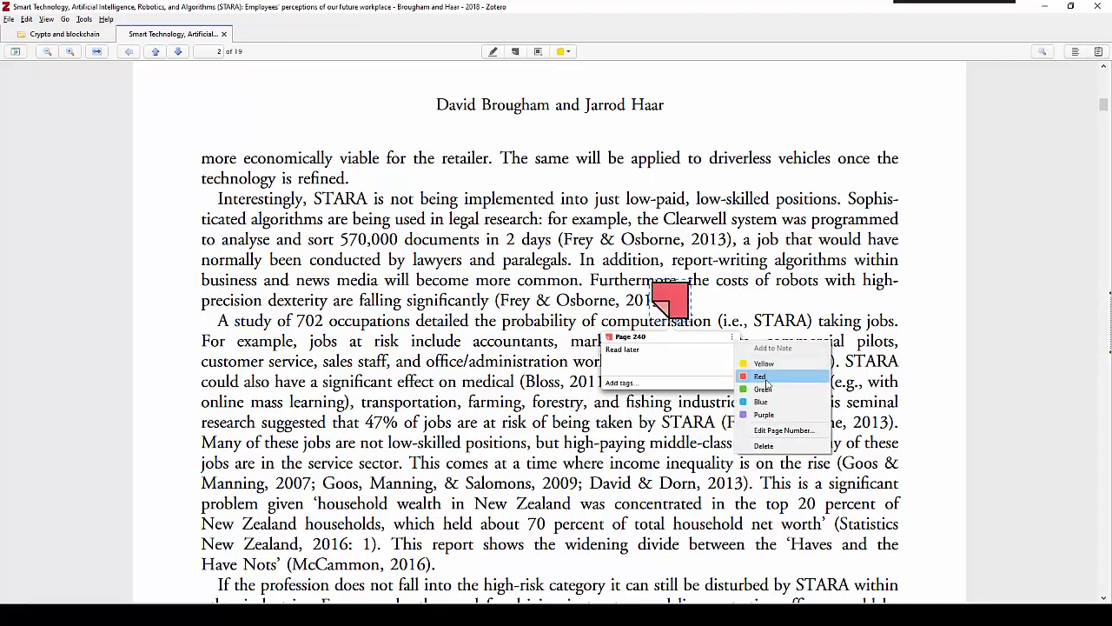
left_click(764, 446)
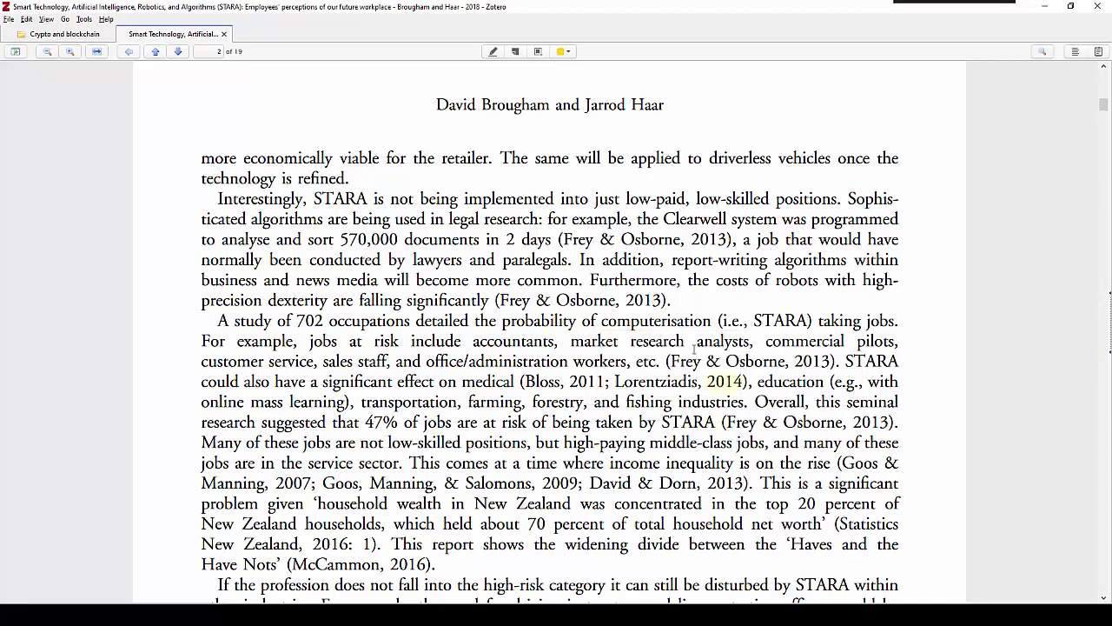
Step: Search the article for the word "robotics" with all matches highlighted
scroll(671, 299, "up", 10)
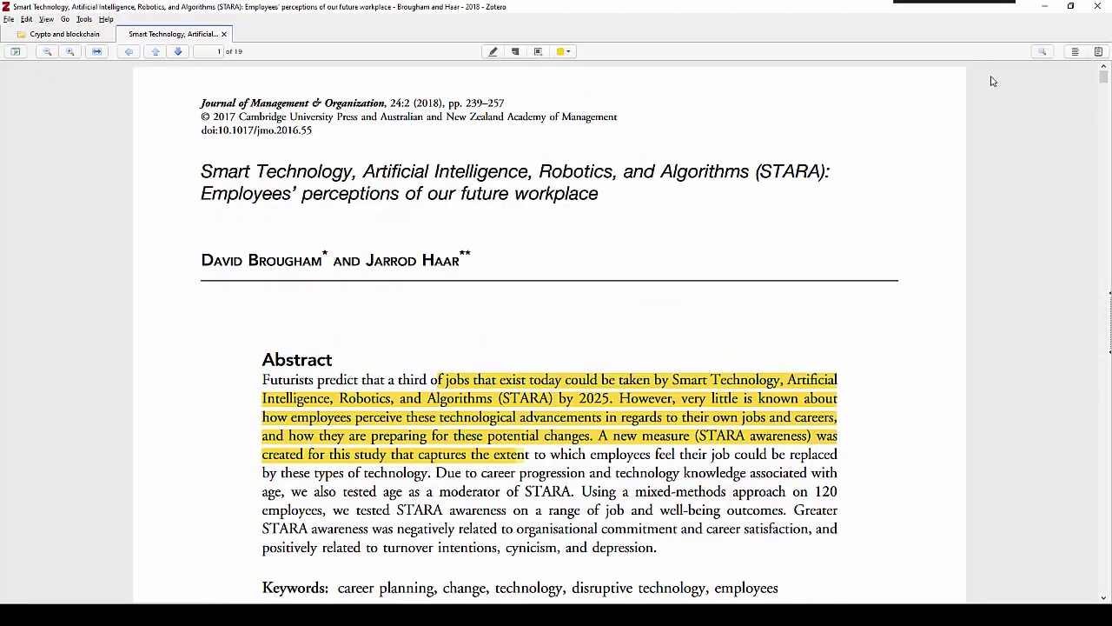
left_click(1043, 53)
type("robotics")
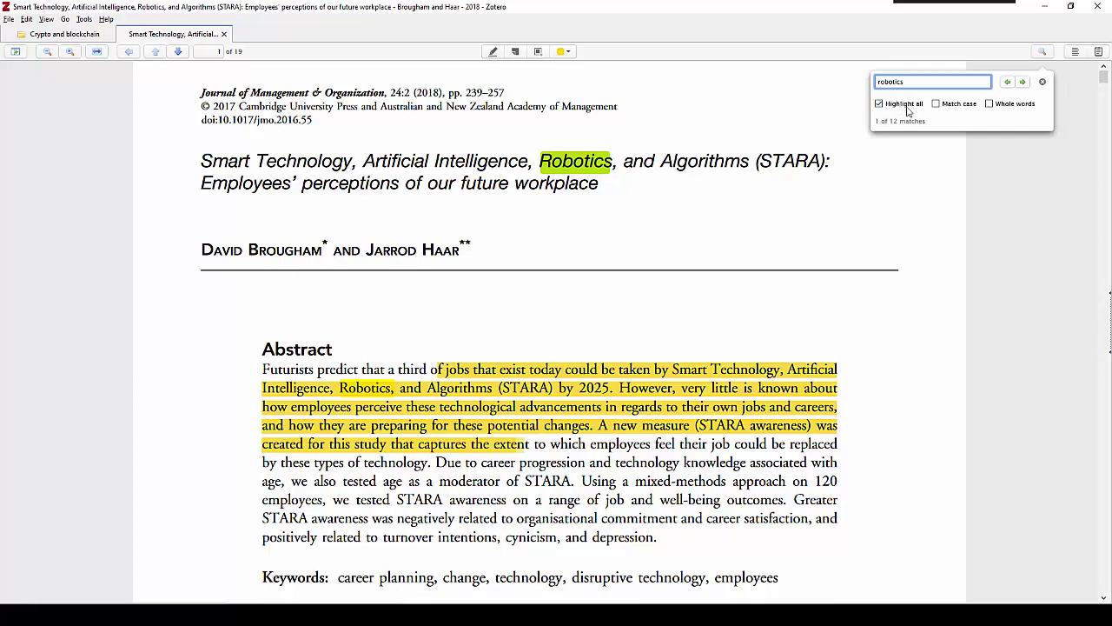
left_click(987, 106)
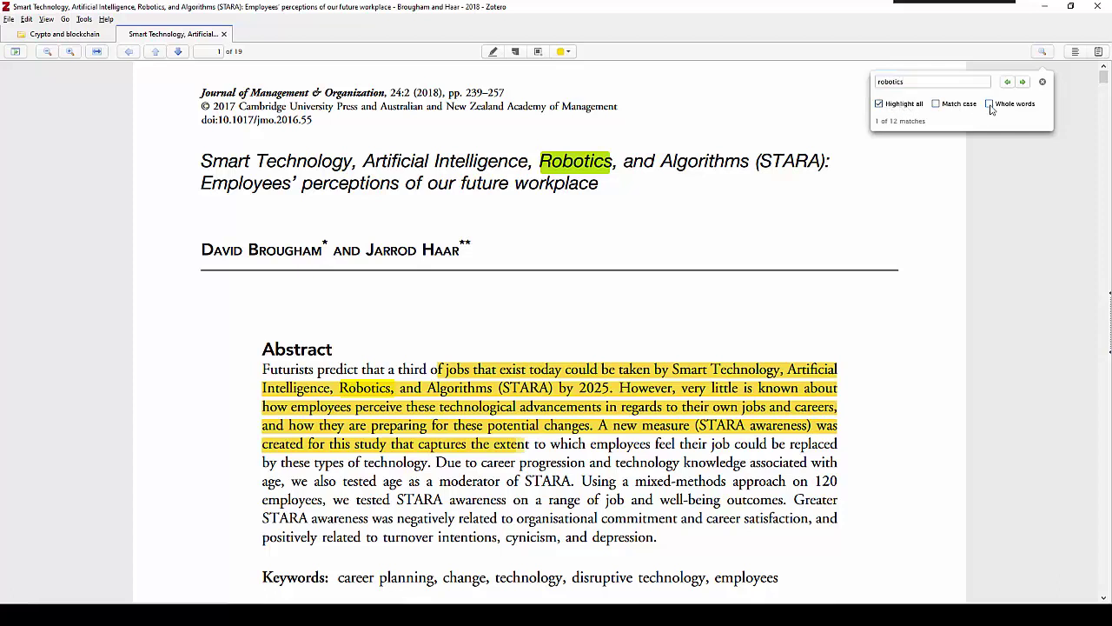
left_click(917, 82)
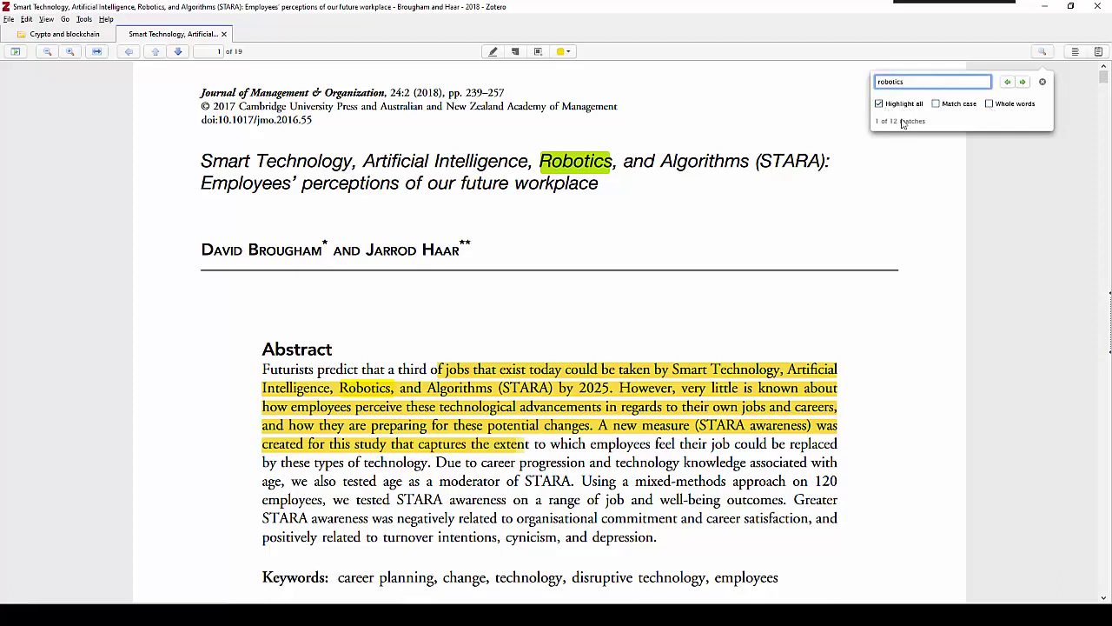
Step: Step through the "robotics" matches up to the sixth, close the search, and return to the start of the article
left_click(1023, 82)
left_click(1023, 81)
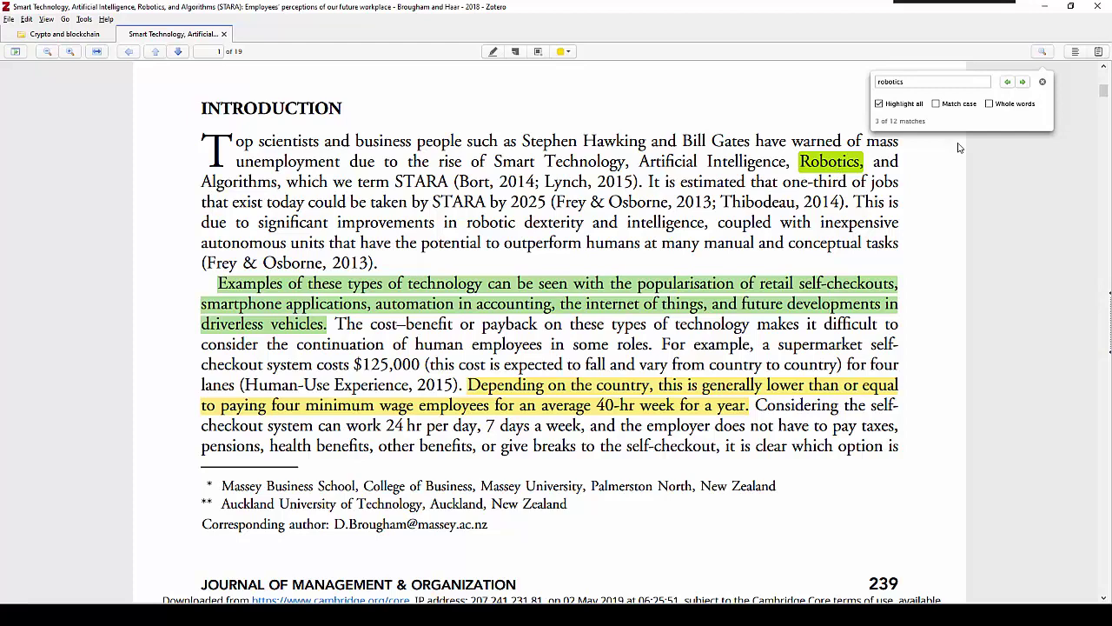
left_click(1024, 82)
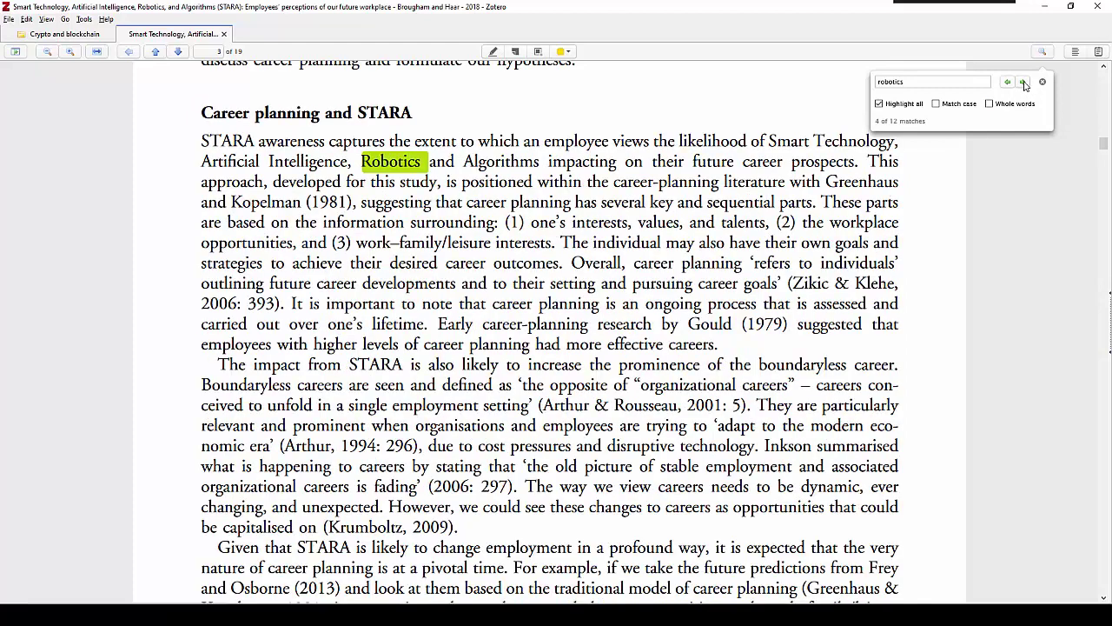
left_click(1023, 83)
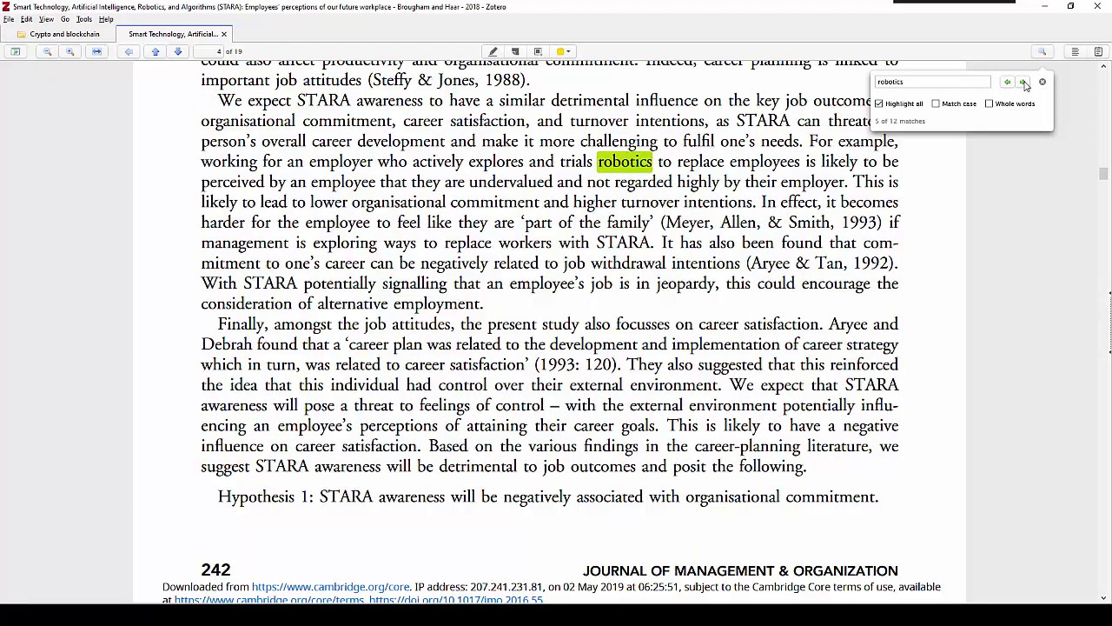
left_click(1025, 83)
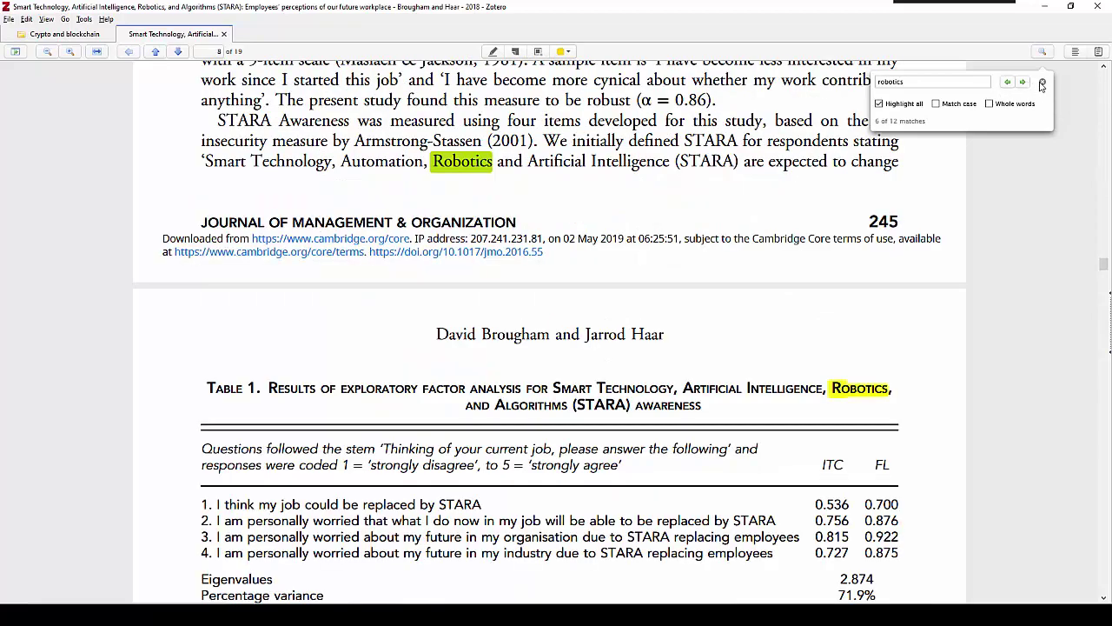
left_click(1042, 82)
left_click_drag(1102, 268, 1104, 76)
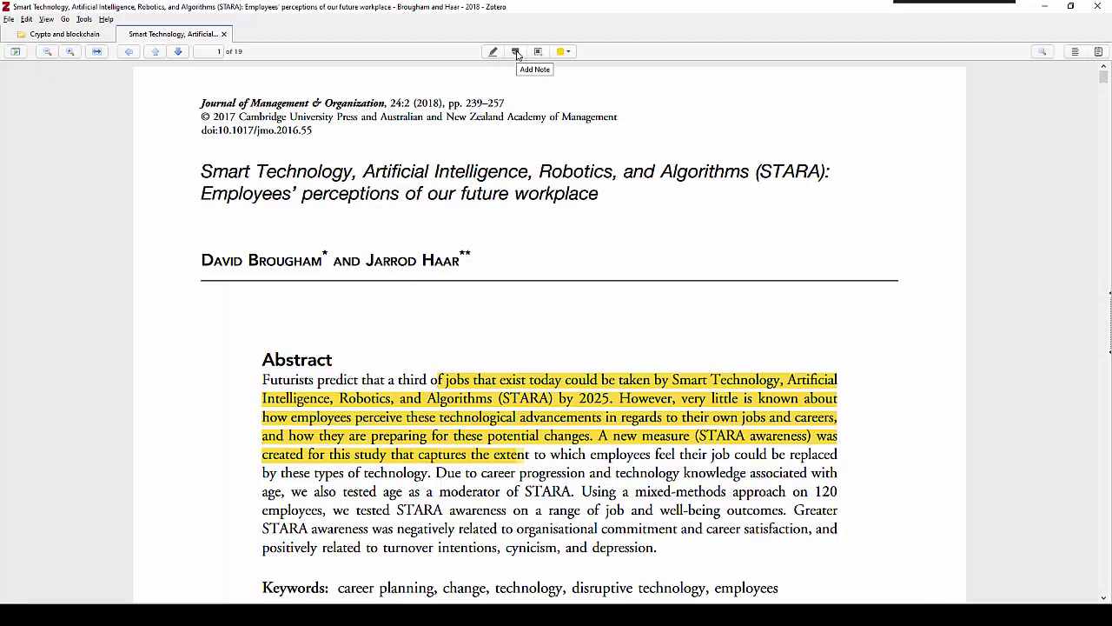
left_click(564, 51)
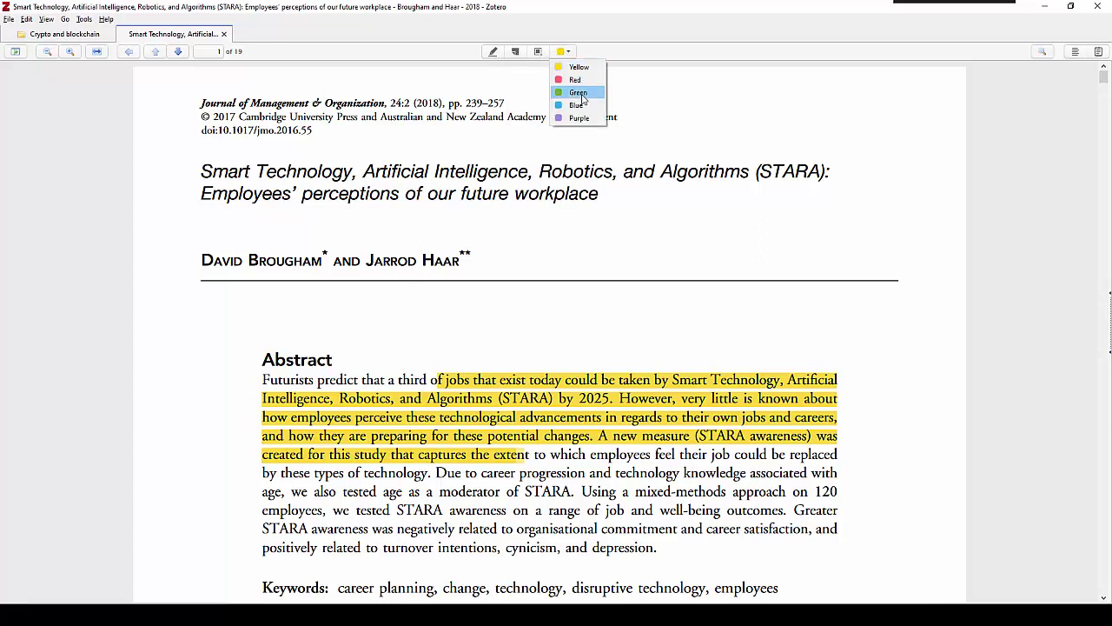
left_click(725, 131)
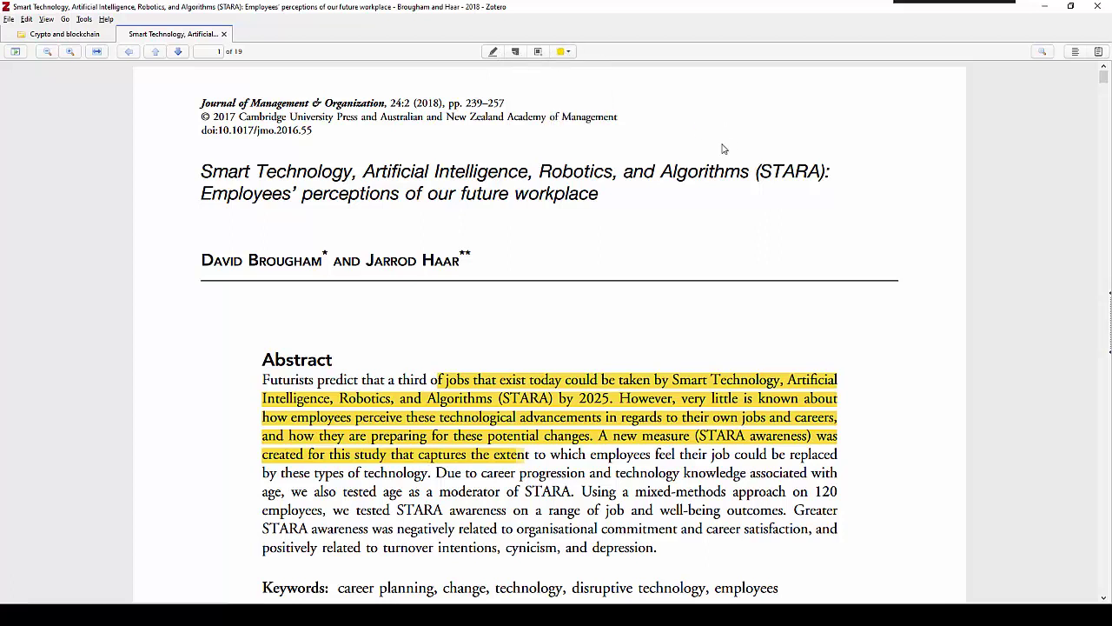
Step: Add an area annotation over the end of the abstract, the keywords and the received date, starting at "Due to career progression"
left_click(1042, 51)
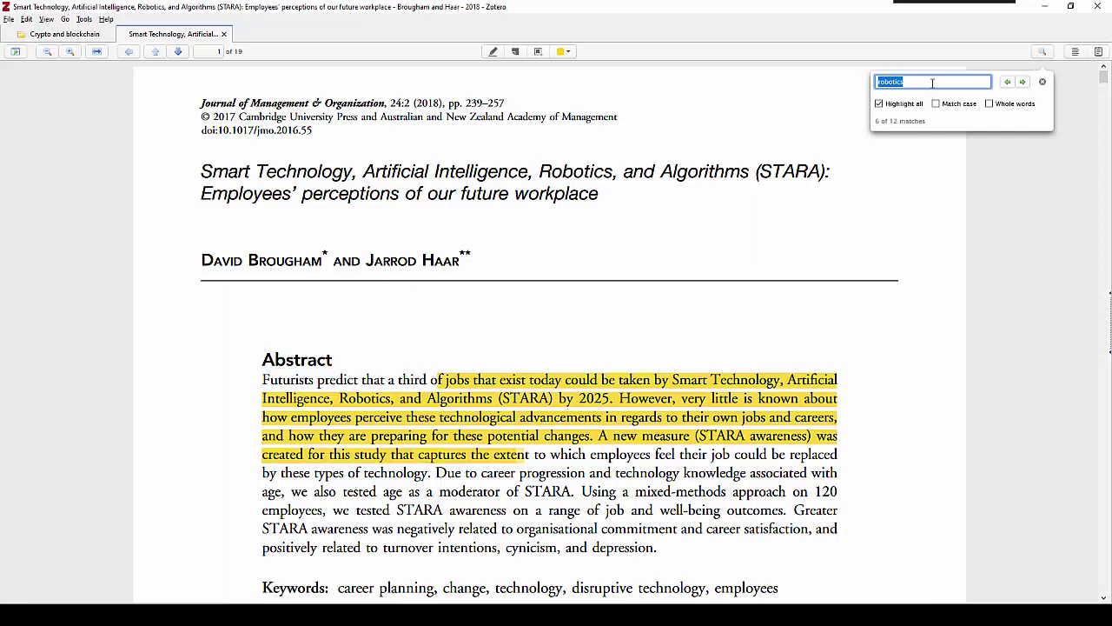
left_click(789, 199)
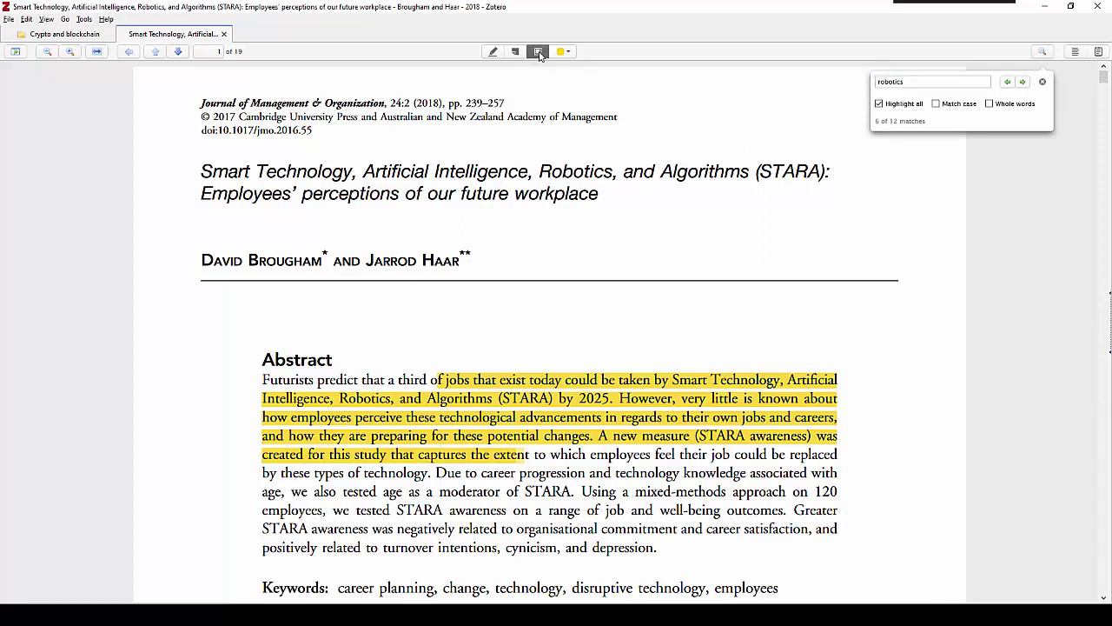
left_click(538, 53)
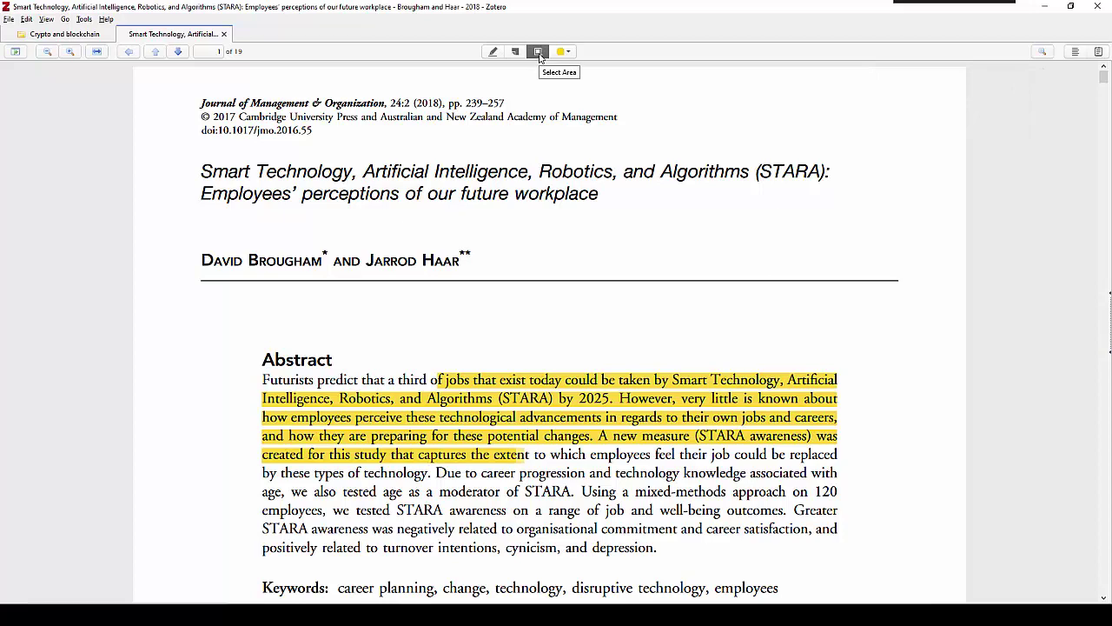
scroll(583, 345, "down", 3)
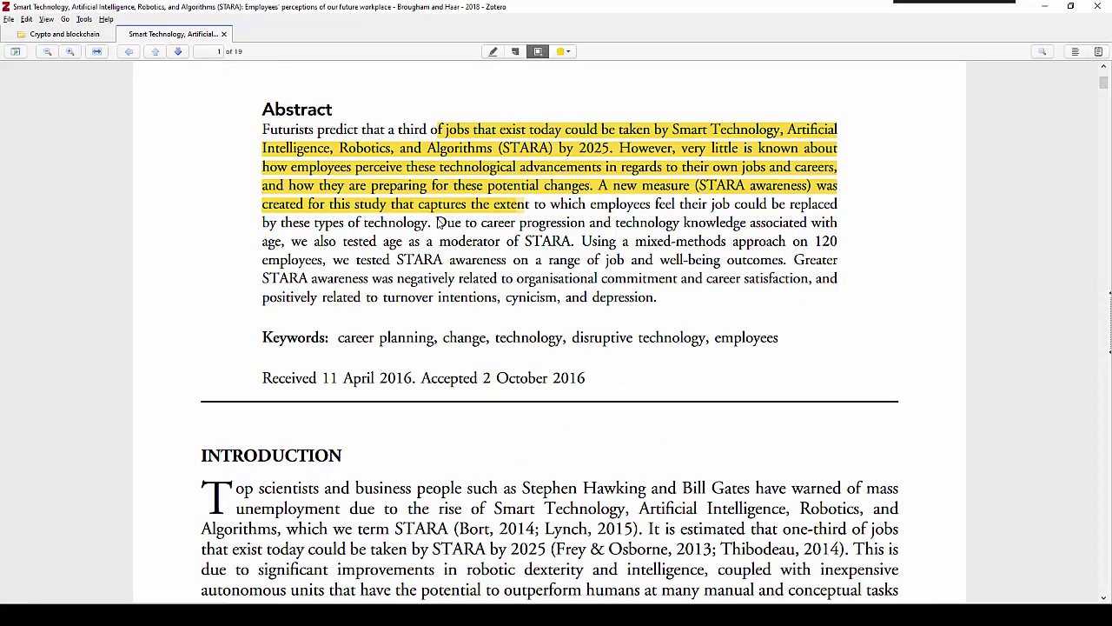
mouse_move(437, 220)
left_mouse_down()
mouse_move(653, 530)
mouse_move(804, 470)
mouse_move(869, 379)
left_mouse_up()
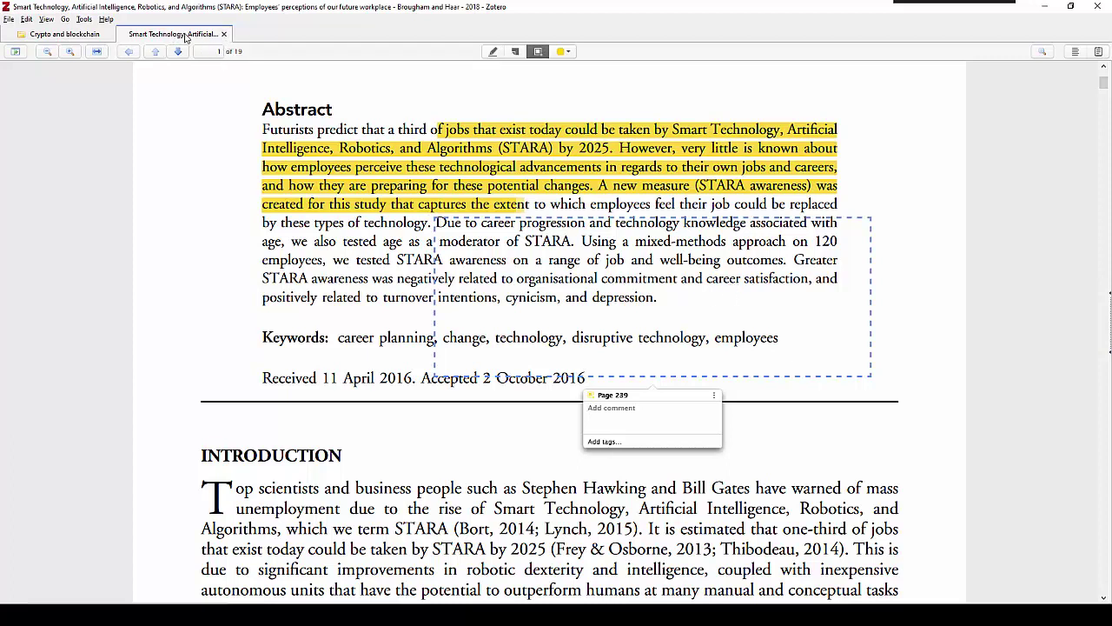
Step: Open the PDF attached to "Primer on artificial intelligence and robotics" from the Crypto and blockchain collection
left_click(66, 38)
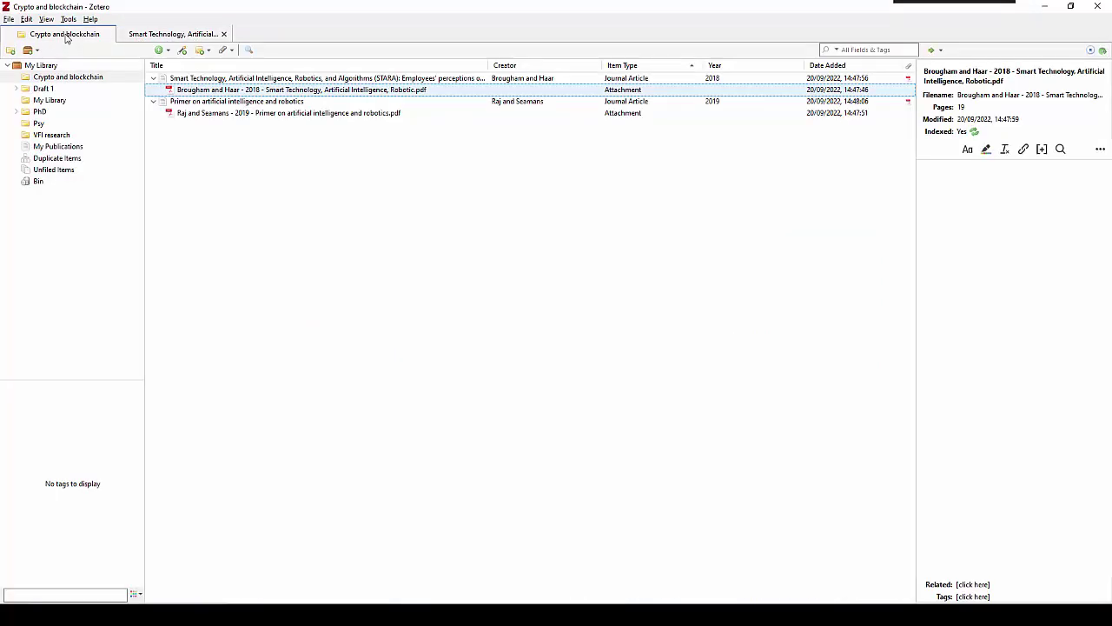
left_click(50, 67)
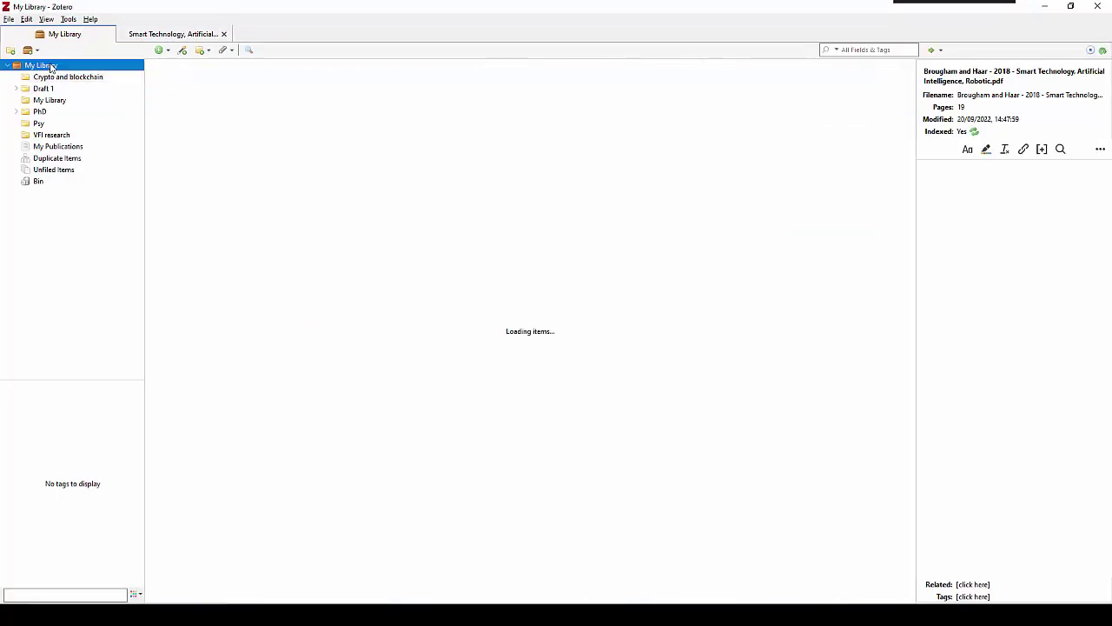
left_click(57, 78)
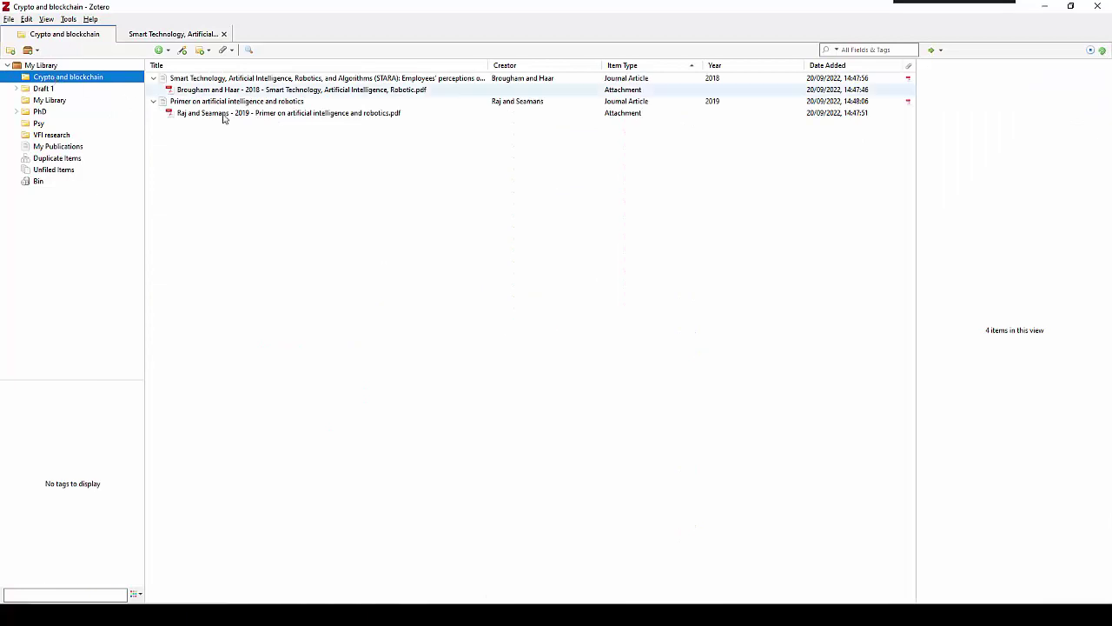
left_click(232, 116)
double_click(233, 123)
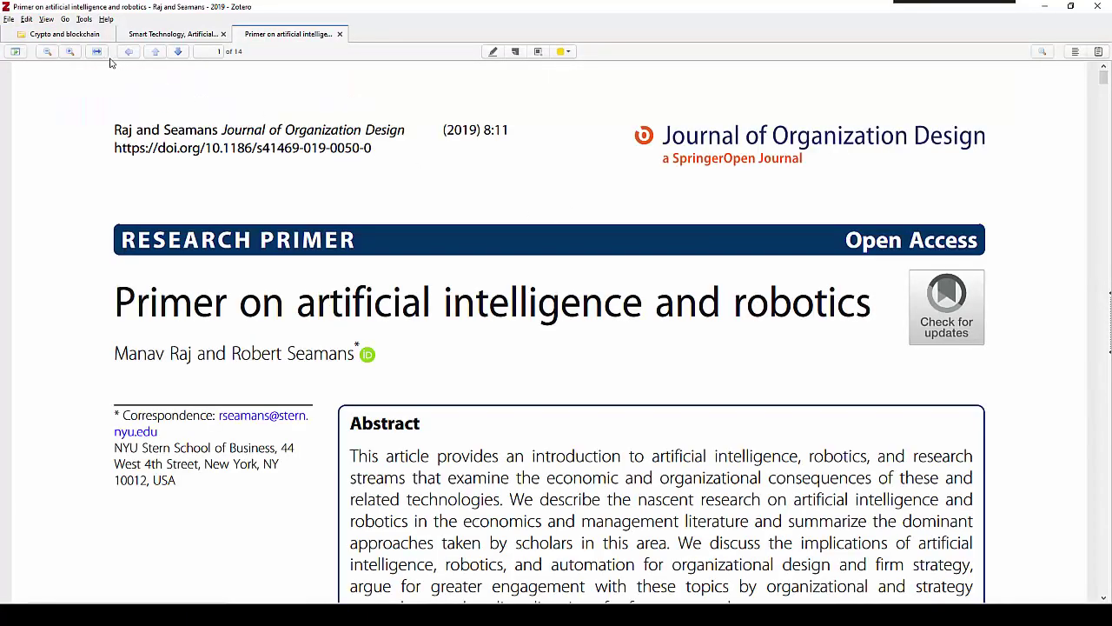
Step: Highlight the Introduction's first two sentences in blue, from "Artificial intelligence (AI)" to "extinction"
left_click(48, 52)
left_click(47, 52)
left_click(47, 52)
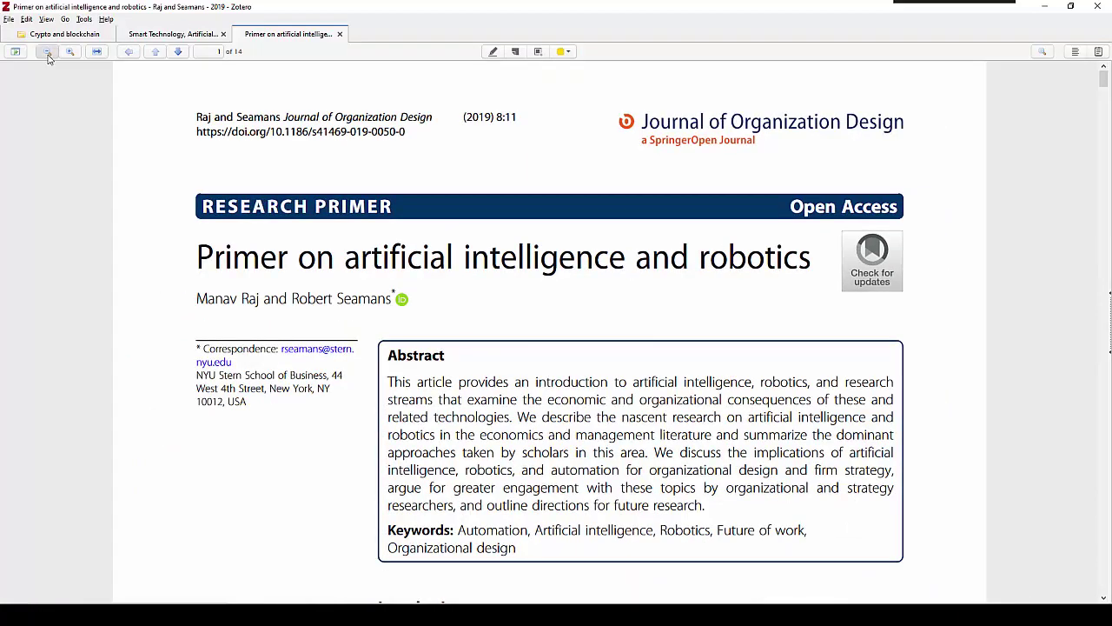
left_click(48, 52)
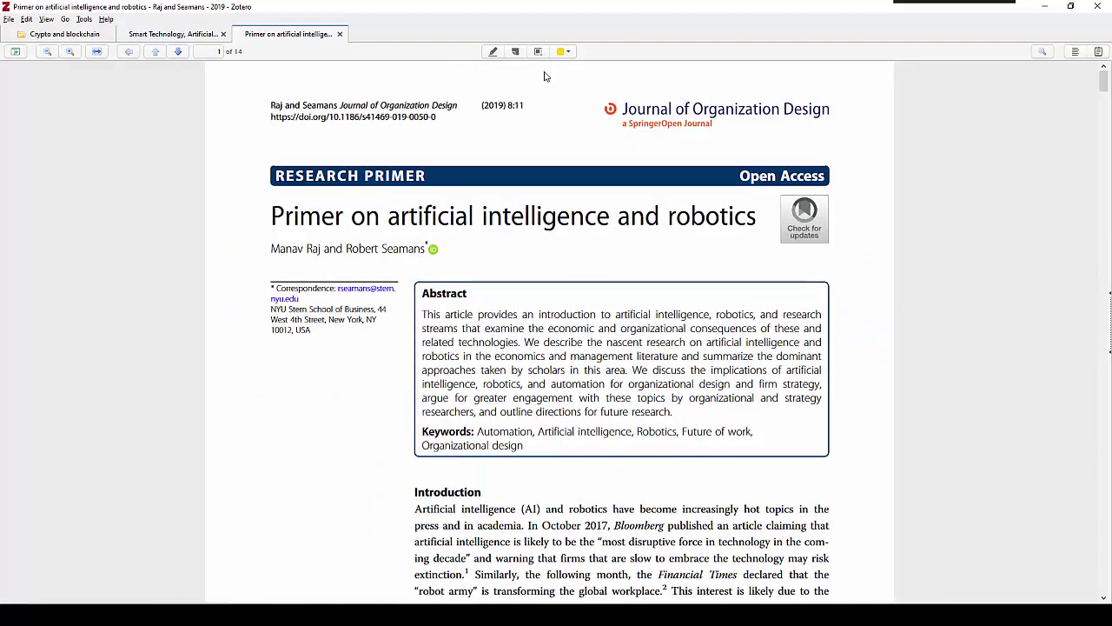
scroll(549, 112, "down", 1)
scroll(549, 111, "down", 3)
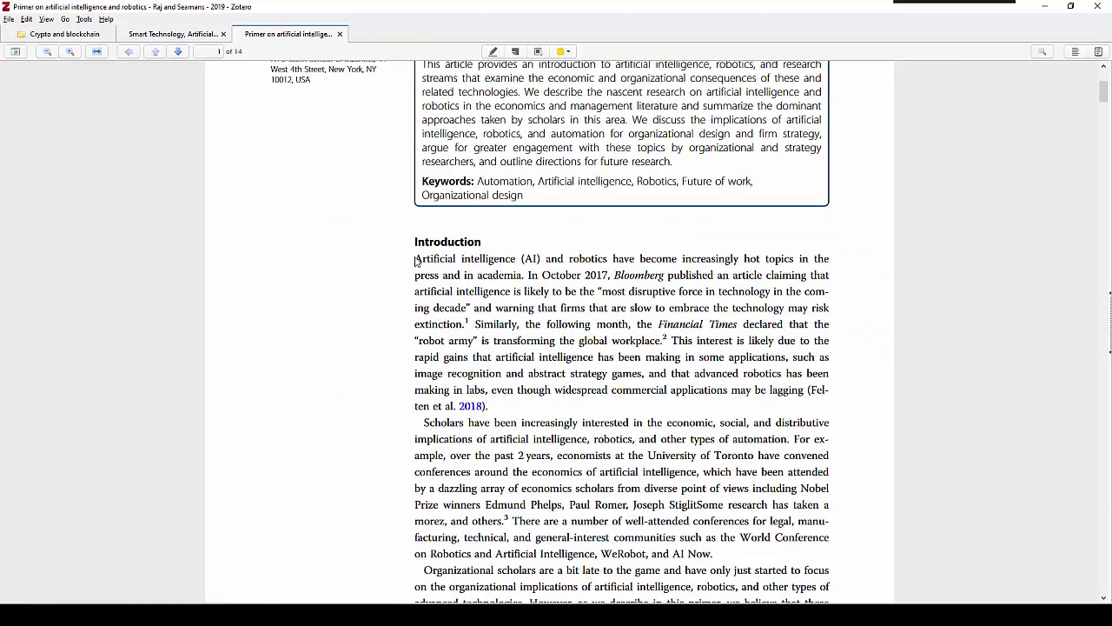
mouse_move(417, 260)
left_mouse_down()
mouse_move(488, 277)
mouse_move(476, 324)
left_mouse_up()
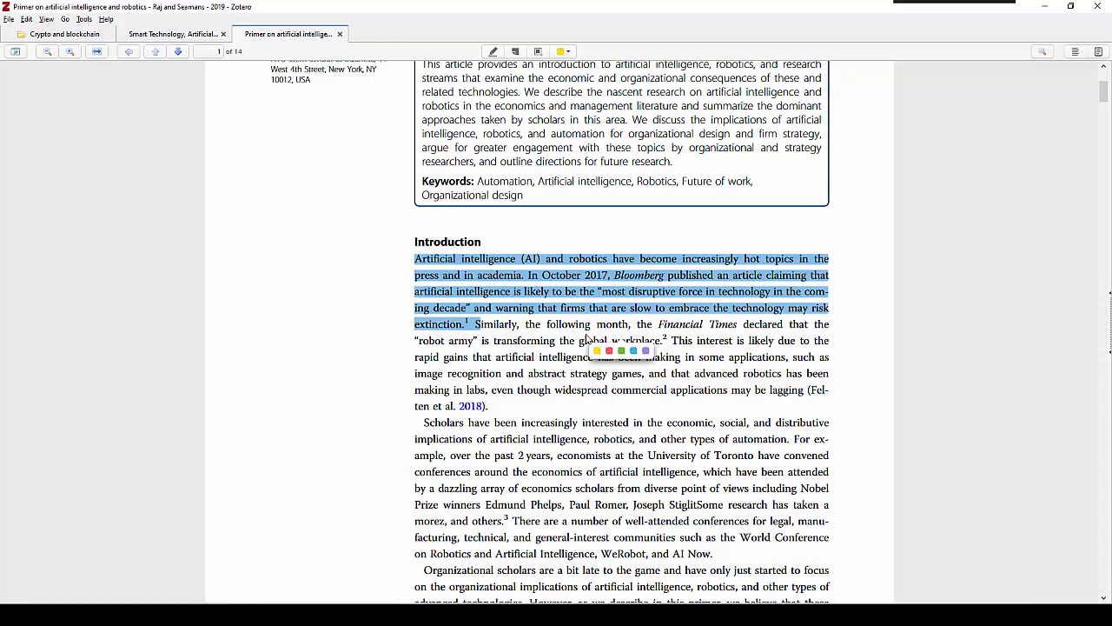
Step: Add an area annotation with the comment "V interesting" around page 1's text from "Scholars have been increasingly interested" to "Periods of great"
scroll(623, 350, "down", 3)
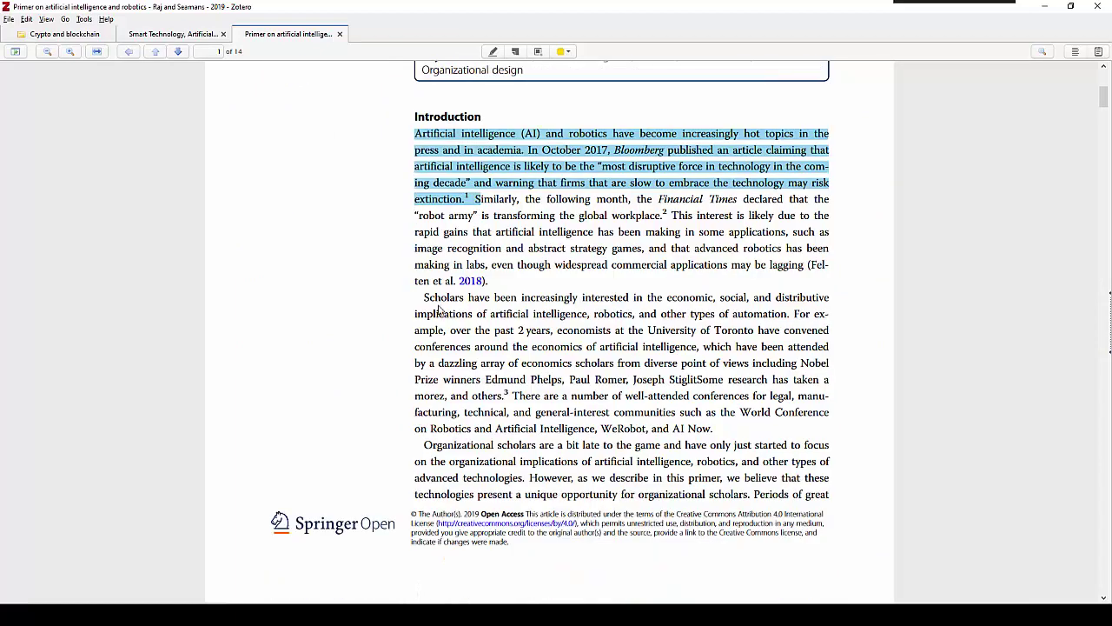
left_click(537, 51)
left_click_drag(407, 286, 495, 334)
left_click_drag(591, 393, 839, 507)
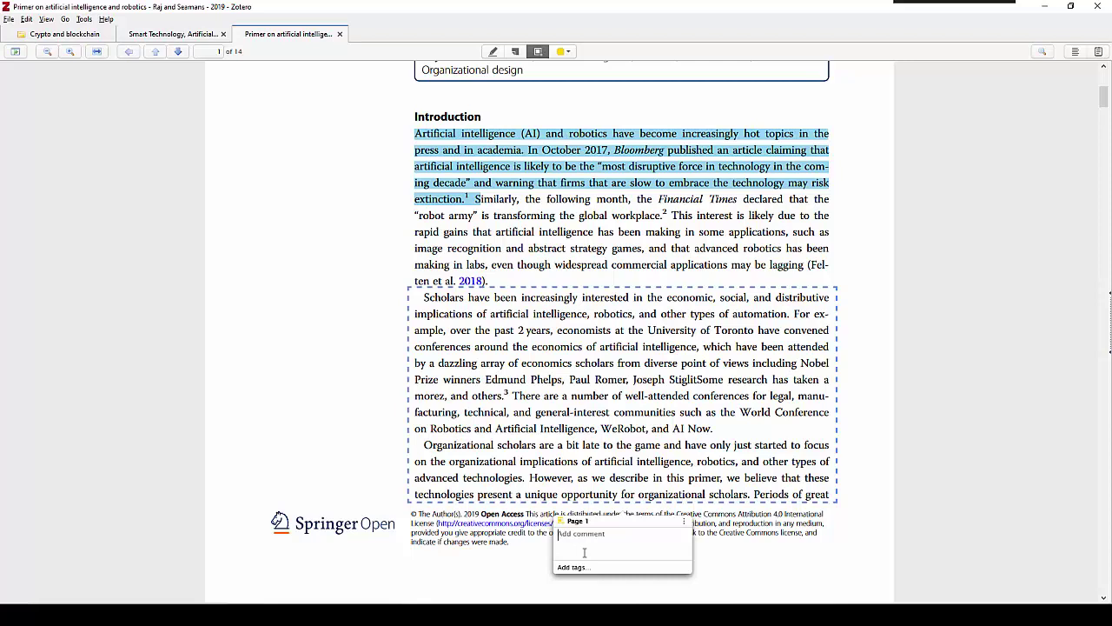
type("V interesting")
left_click(810, 522)
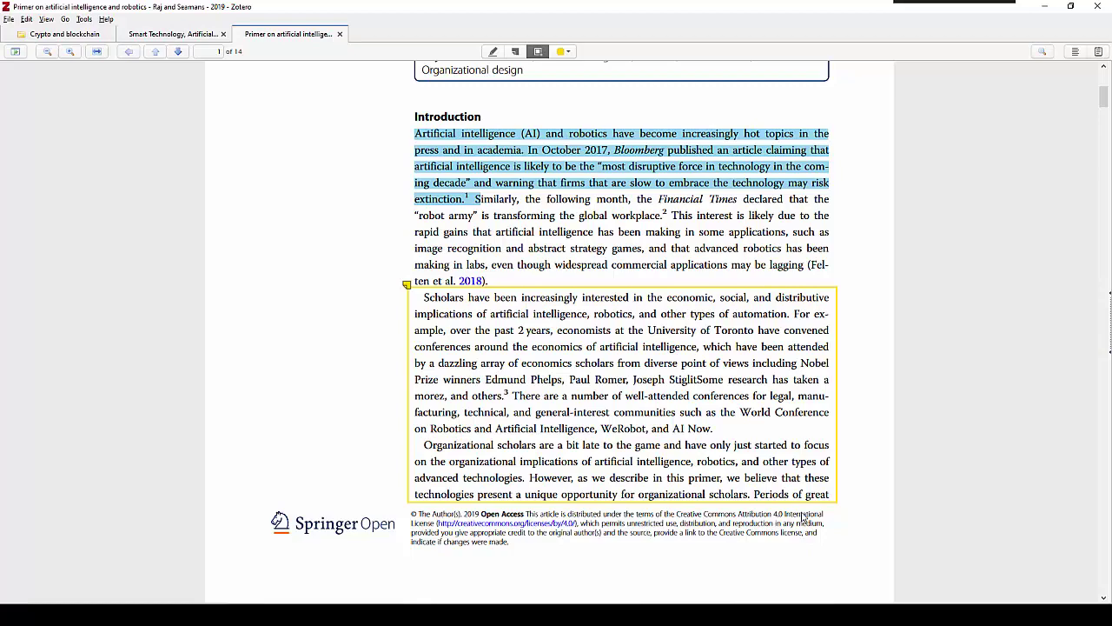
scroll(778, 304, "up", 5)
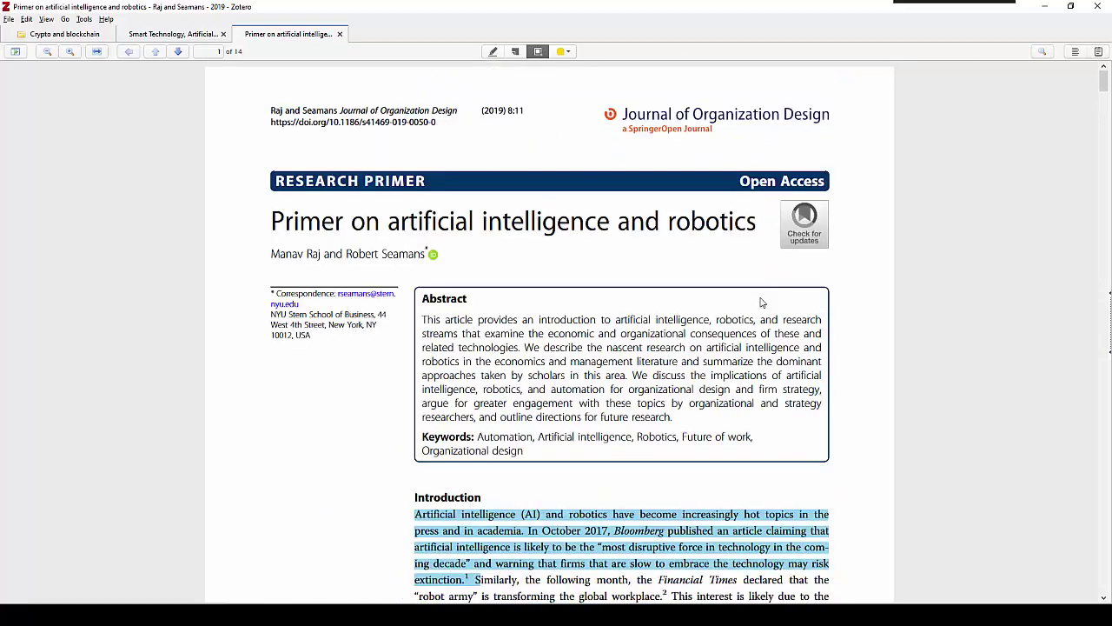